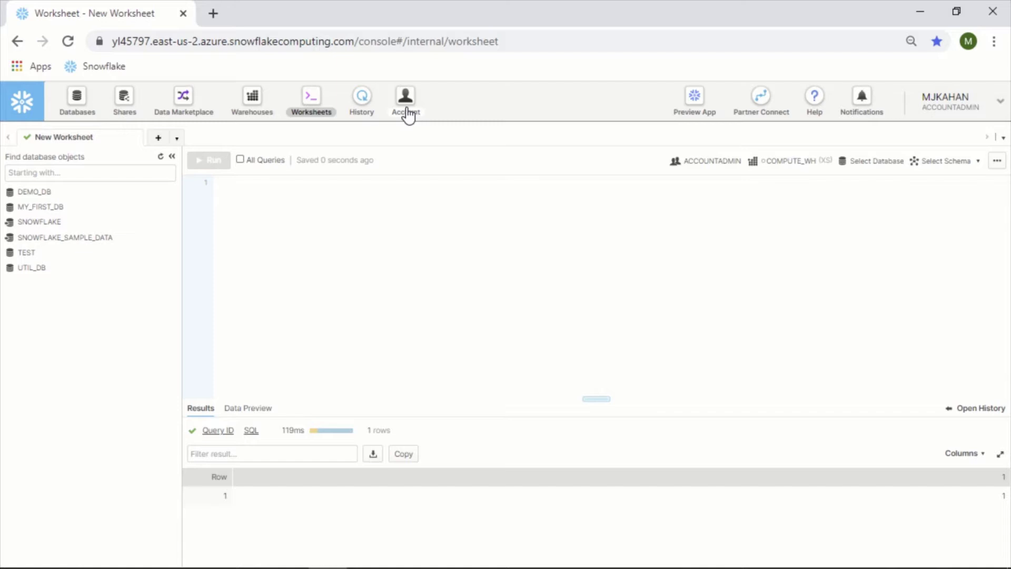
Step: Open the Account settings' Reader Accounts tab, which lists zero reader accounts
{"action": "double_click", "coordinate": [150, 42]}
{"action": "left_click", "coordinate": [99, 42]}
{"action": "left_click", "coordinate": [244, 41]}
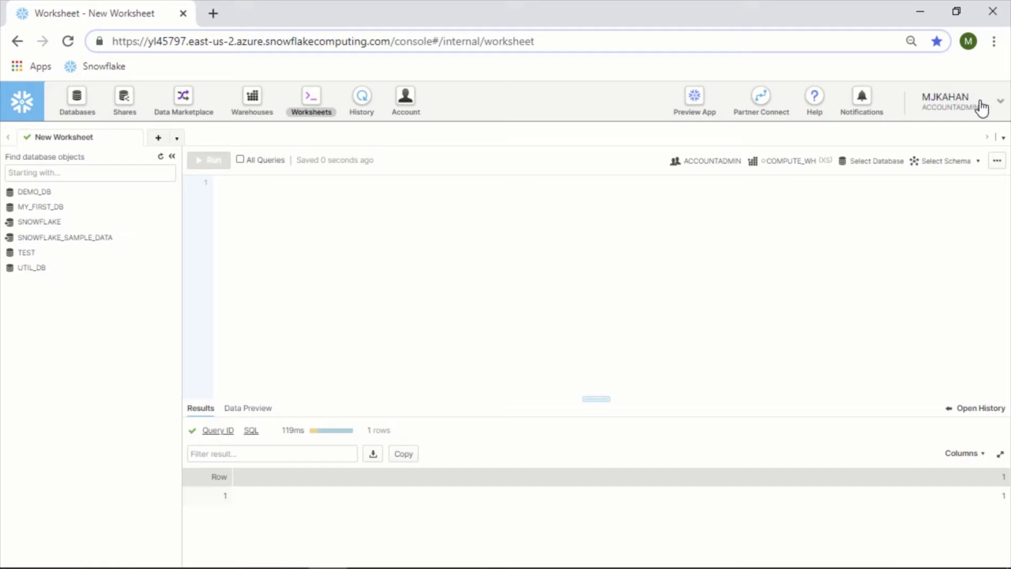
{"action": "left_click", "coordinate": [408, 113]}
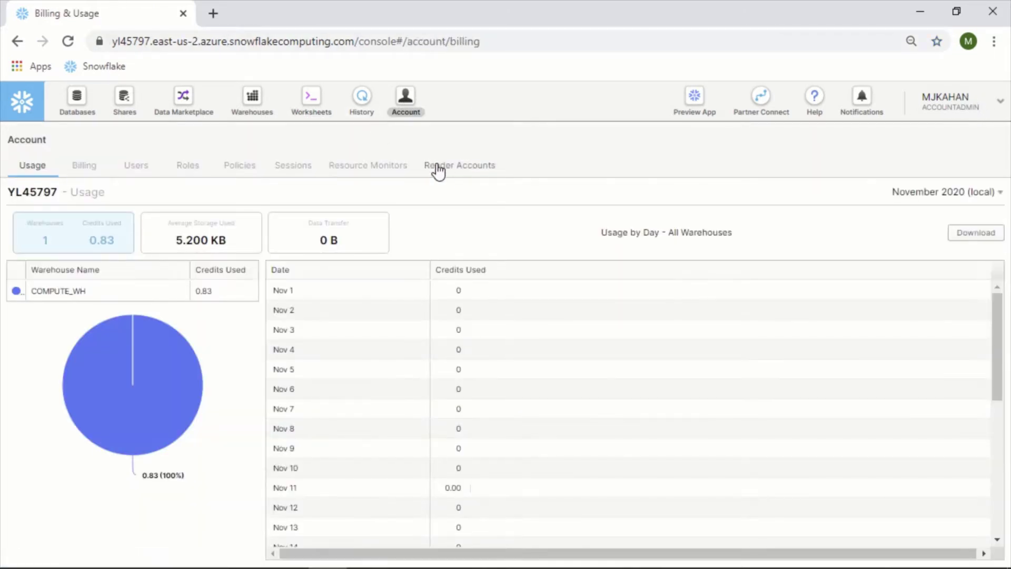
{"action": "left_click", "coordinate": [446, 170]}
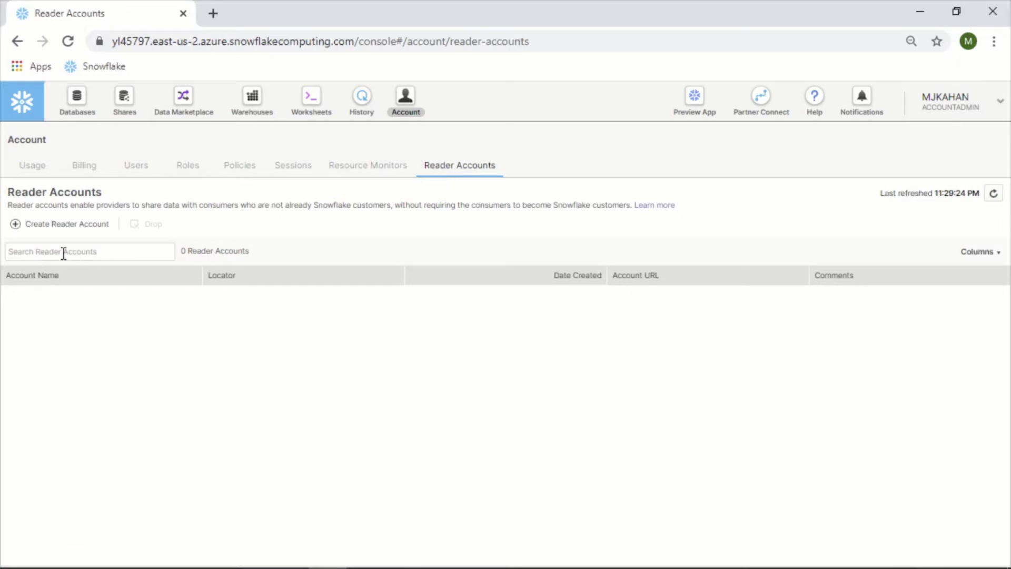
Step: Name the new reader account TEST_READER with comment 'A test reader account for the demo'
{"action": "left_click", "coordinate": [56, 229]}
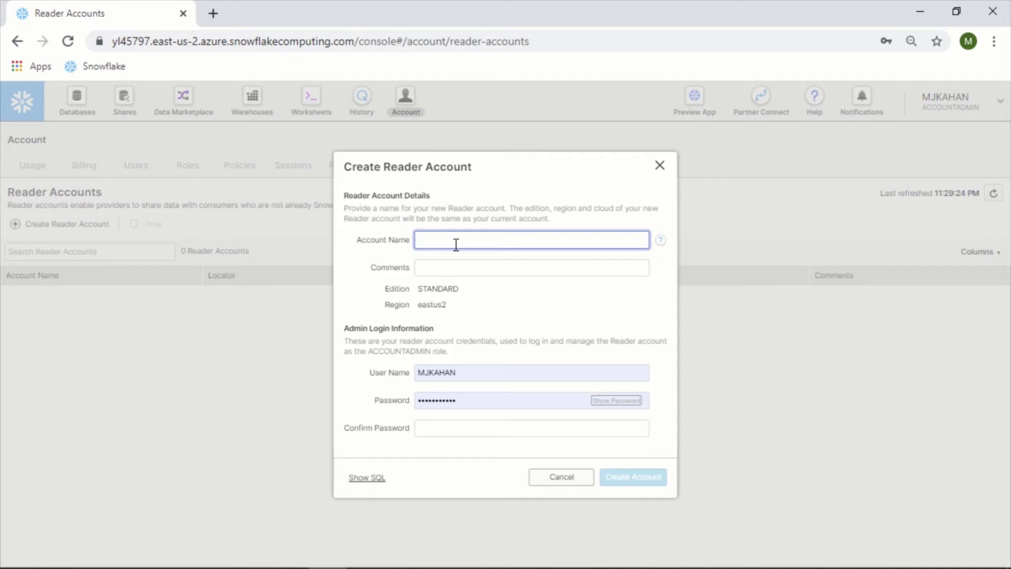
{"action": "type", "text": "TE"}
{"action": "type", "text": "ST_READER"}
{"action": "left_click", "coordinate": [453, 268]}
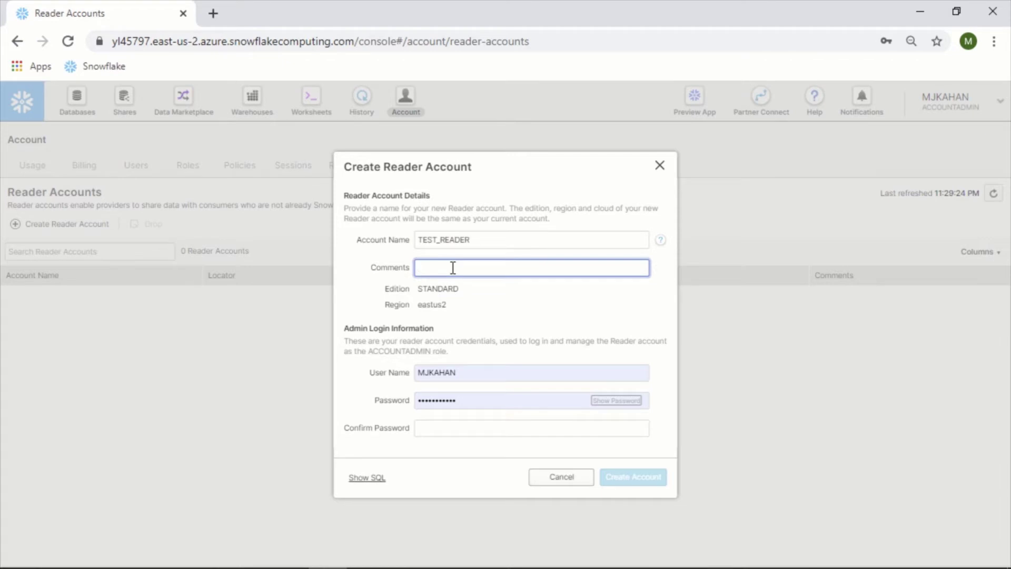
{"action": "type", "text": "A "}
{"action": "type", "text": "test reader account fo"}
{"action": "type", "text": "r the demo"}
{"action": "left_click", "coordinate": [472, 372]}
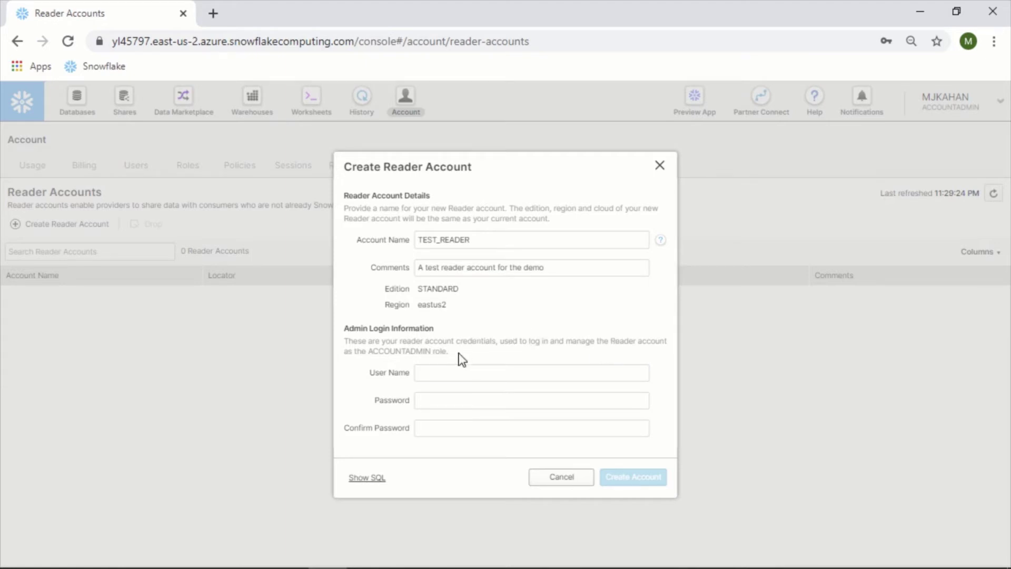
{"action": "left_click_drag", "start_coordinate": [585, 355], "coordinate": [595, 338]}
{"action": "left_click", "coordinate": [595, 340]}
Step: Set admin user TEST with a confirmed password and create the account
{"action": "left_click", "coordinate": [455, 369]}
{"action": "type", "text": "TEST"}
{"action": "key", "text": "BackSpace"}
{"action": "key", "text": "BackSpace"}
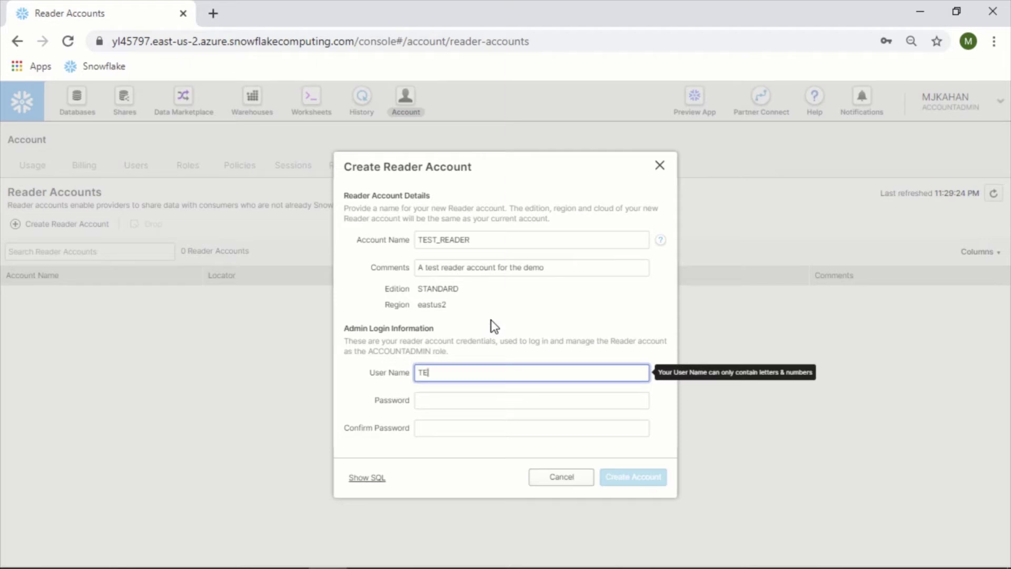
{"action": "key", "text": "BackSpace"}
{"action": "type", "text": "EST"}
{"action": "key", "text": "Tab"}
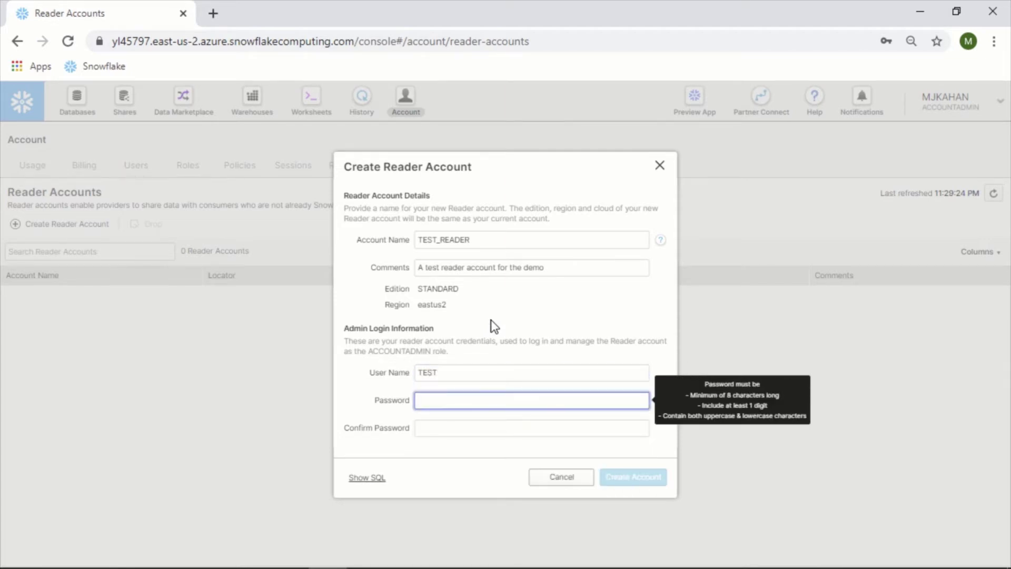
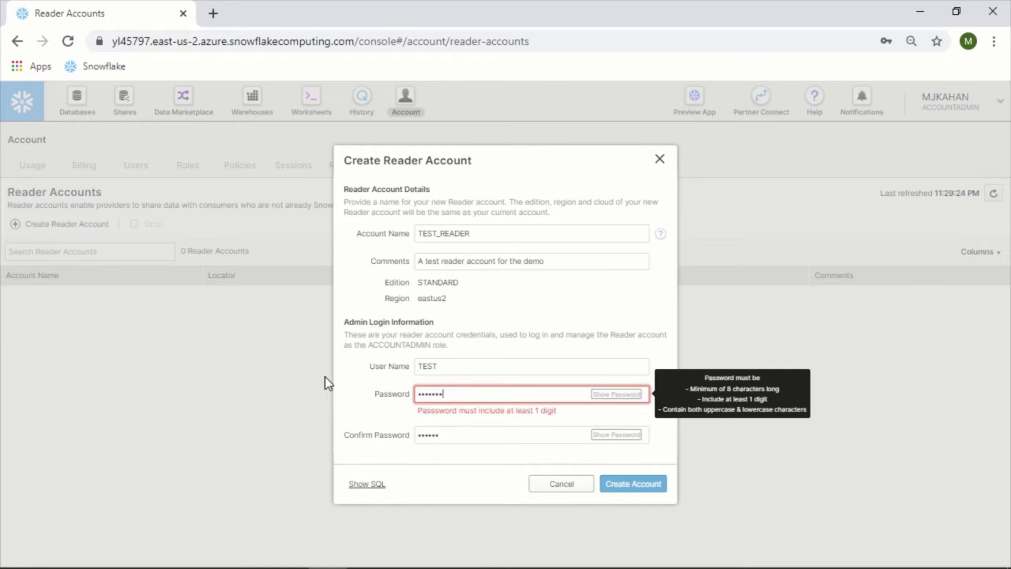
{"action": "key", "text": "Tab"}
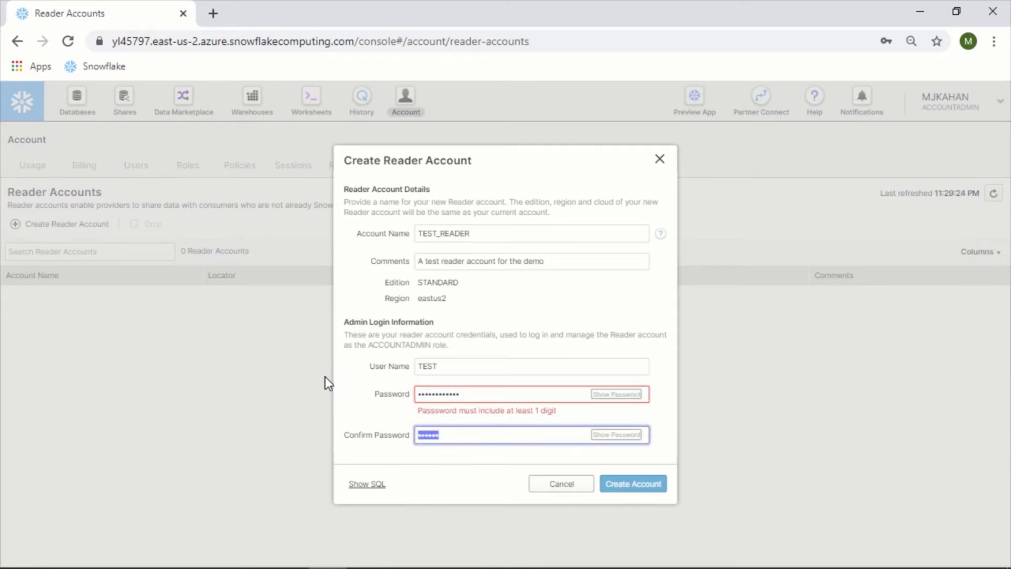
{"action": "left_click", "coordinate": [643, 487]}
Step: Select TEST_READER's locator and open its Account URL in a new browser tab
{"action": "left_click", "coordinate": [900, 295]}
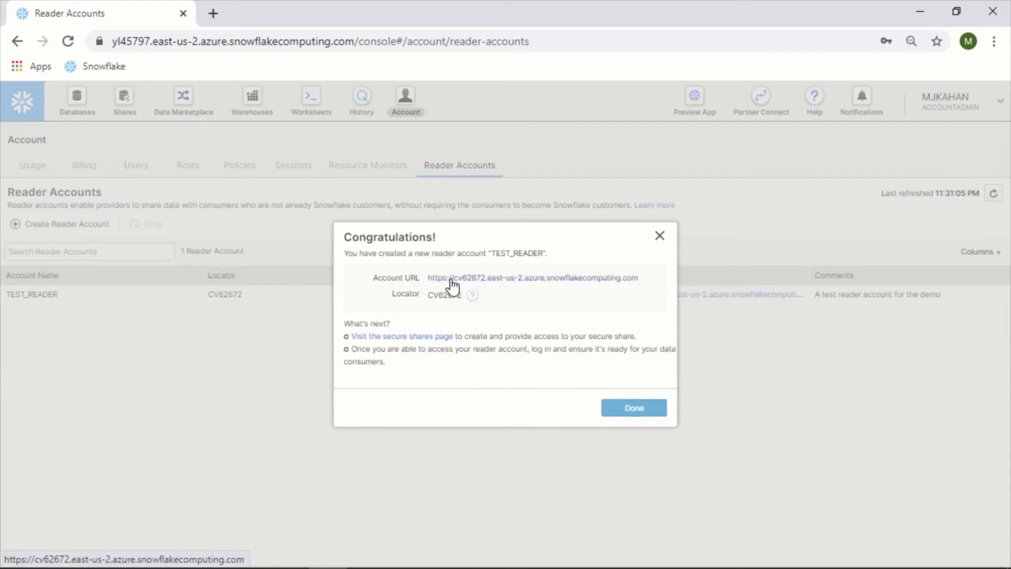
{"action": "triple_click", "coordinate": [442, 295]}
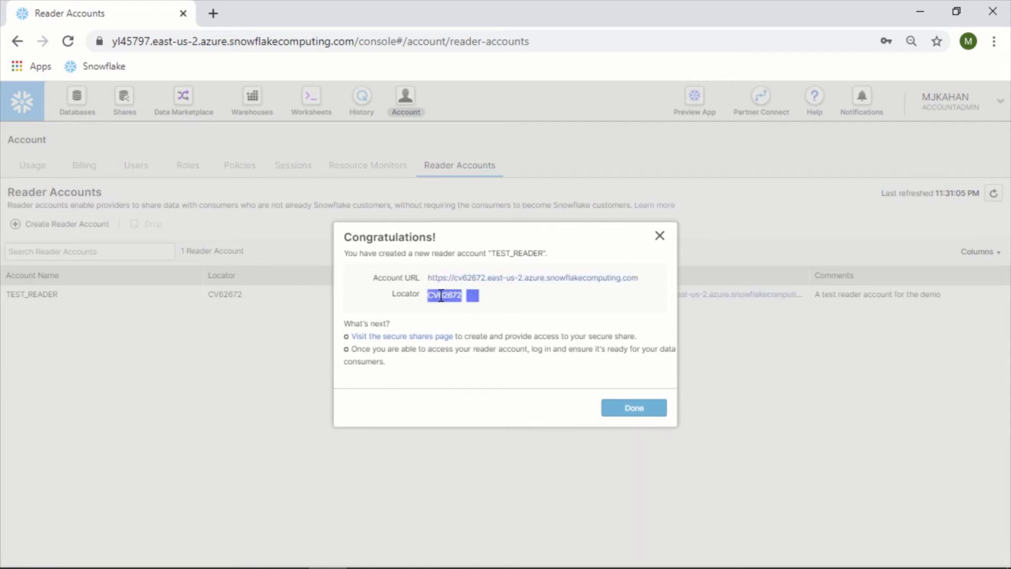
{"action": "left_click", "coordinate": [503, 285]}
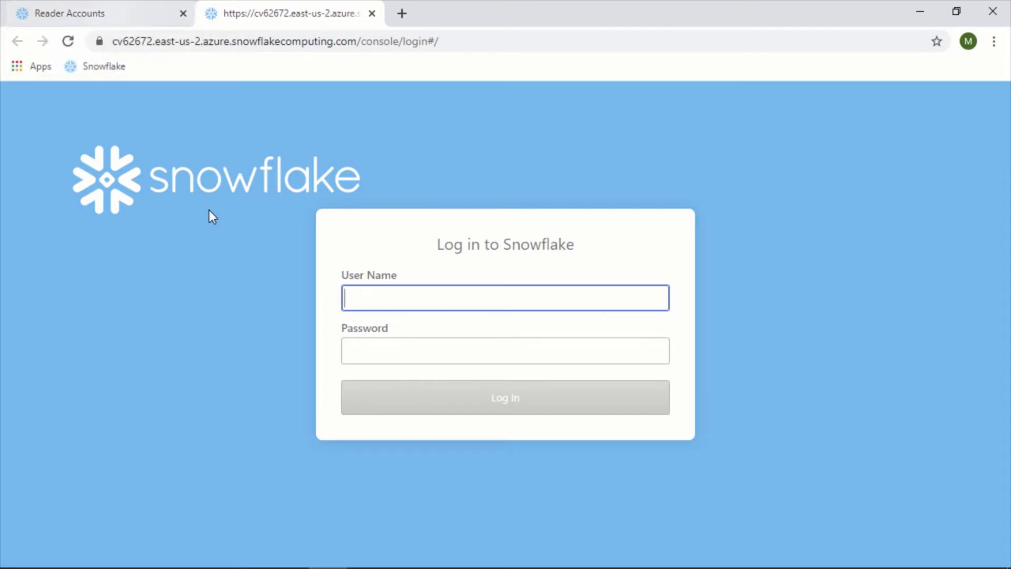
Step: Log in to the TEST_READER account as user TEST with its password
{"action": "left_click", "coordinate": [139, 15]}
{"action": "left_click", "coordinate": [285, 13]}
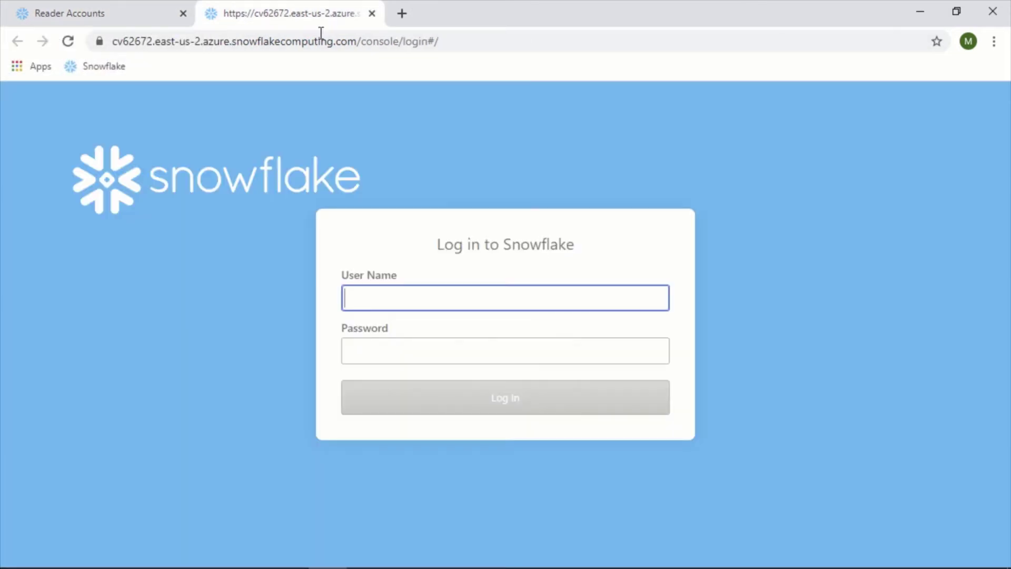
{"action": "left_click", "coordinate": [459, 294]}
{"action": "key", "text": "Escape"}
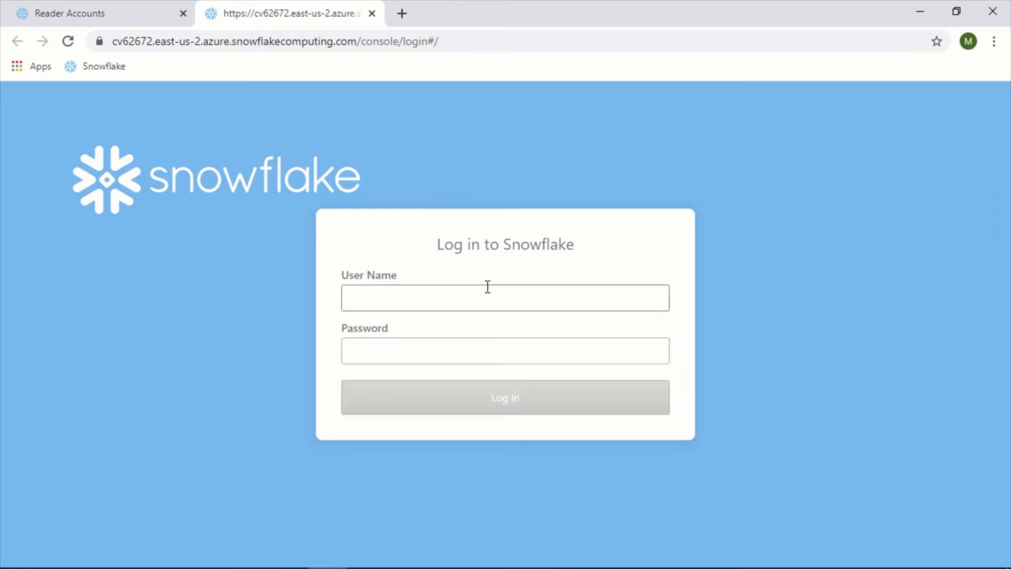
{"action": "left_click", "coordinate": [487, 287]}
{"action": "type", "text": "TE"}
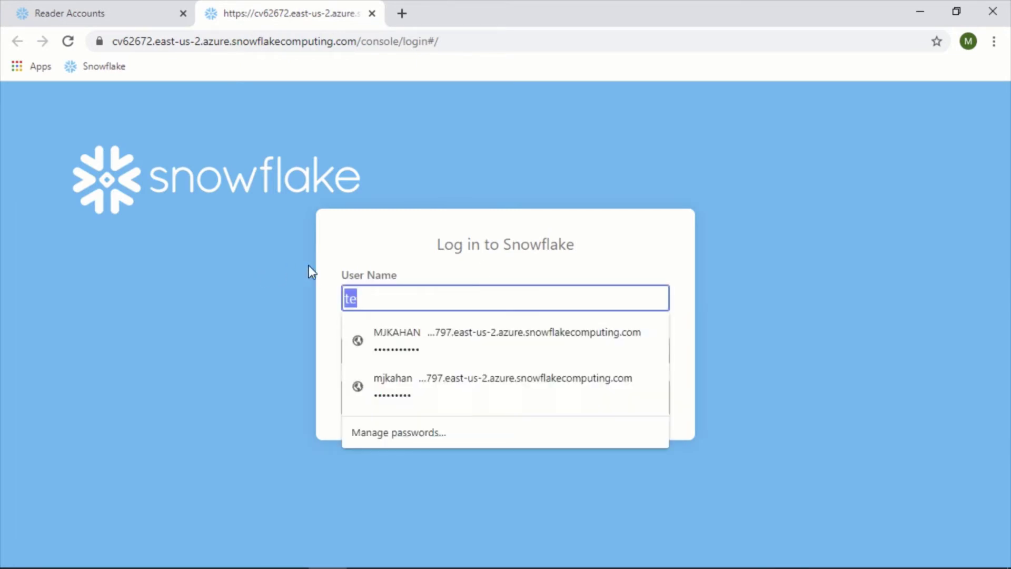
{"action": "type", "text": "ST"}
{"action": "key", "text": "Tab"}
{"action": "type", "text": "••"}
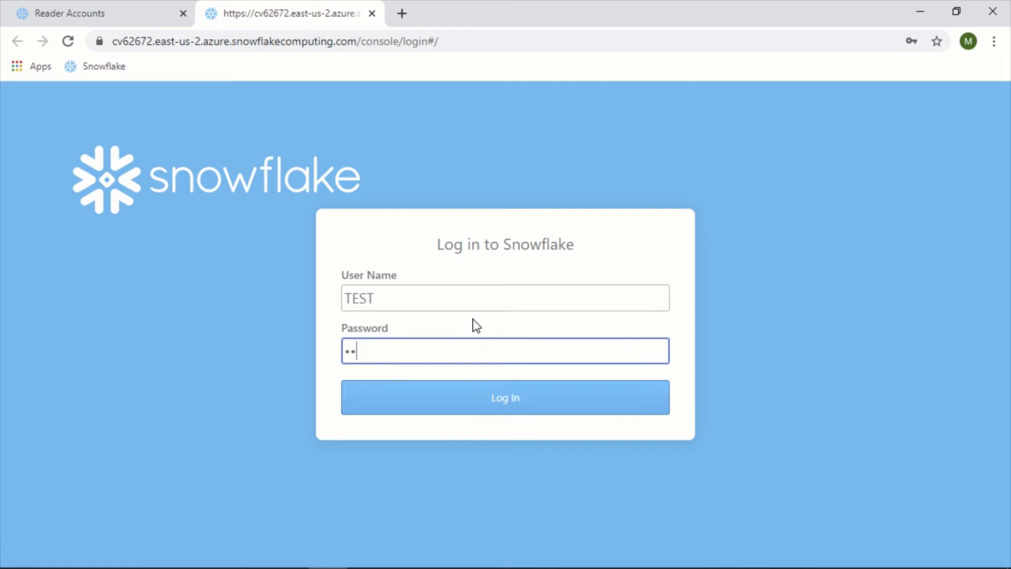
{"action": "type", "text": "••••••••••"}
{"action": "key", "text": "BackSpace"}
{"action": "type", "text": "•"}
{"action": "left_click", "coordinate": [516, 395]}
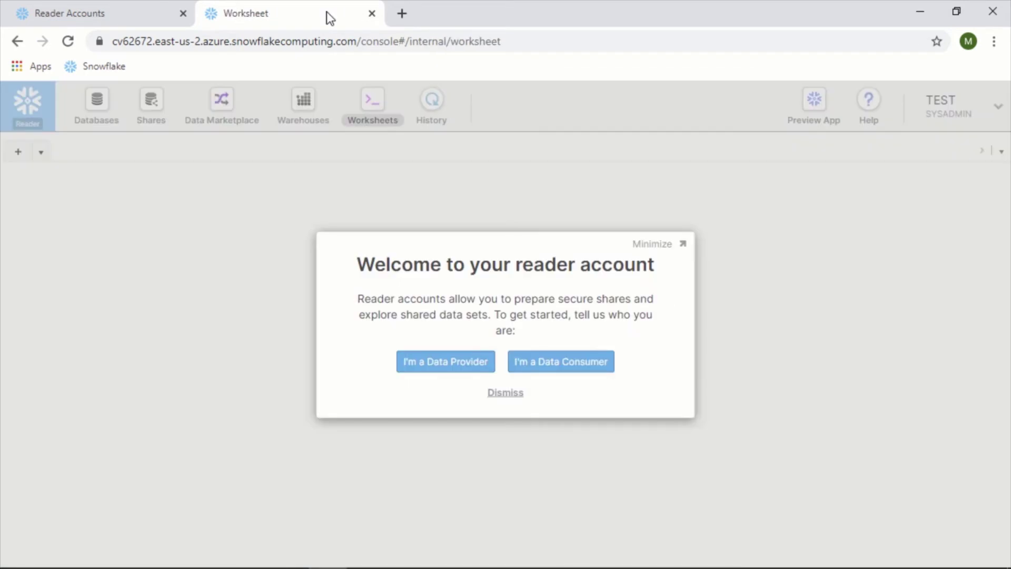
Step: Dismiss the welcome, switch the reader session to ACCOUNTADMIN, and return to the provider tab
{"action": "left_click", "coordinate": [507, 393]}
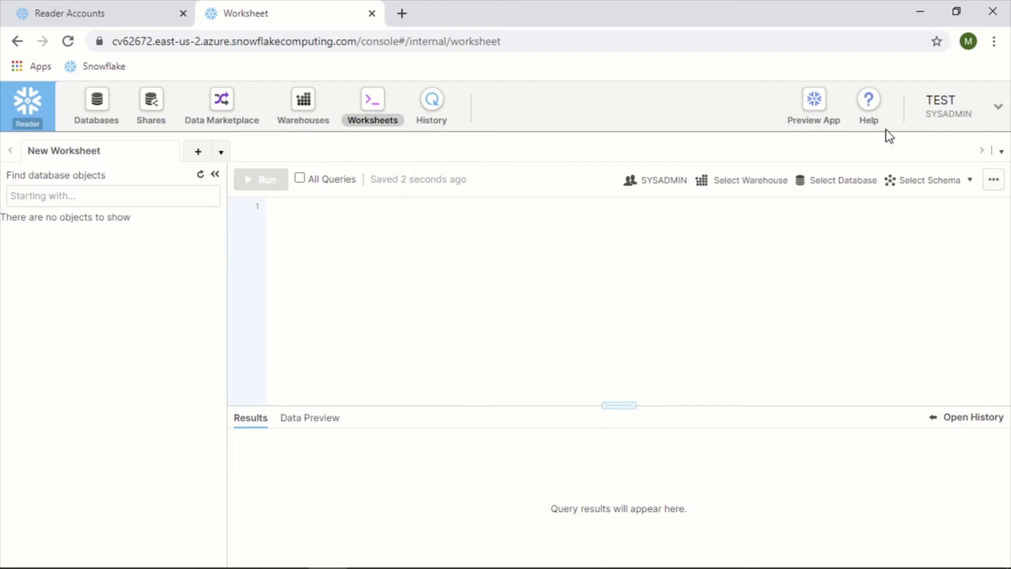
{"action": "left_click", "coordinate": [954, 106]}
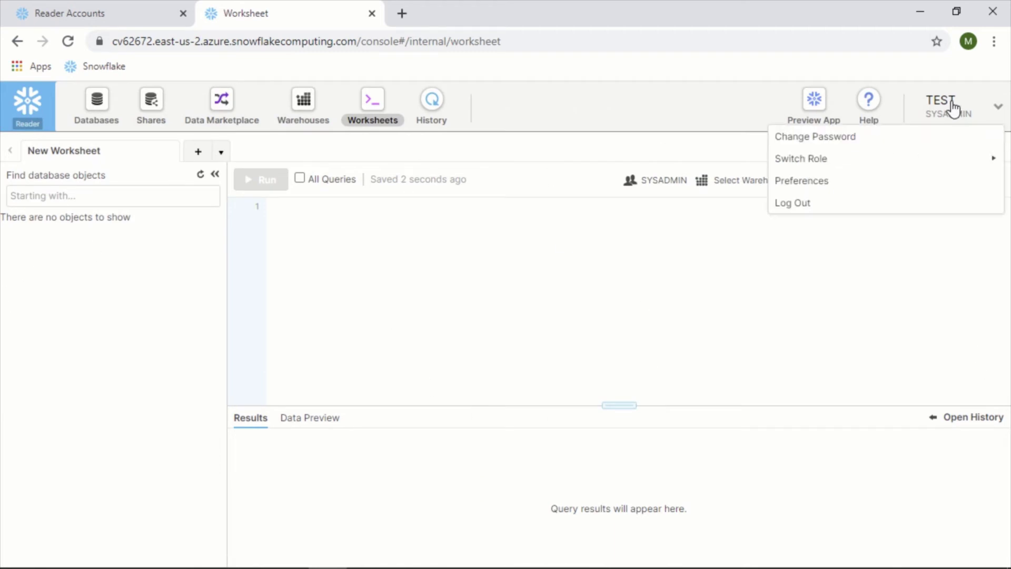
{"action": "mouse_move", "coordinate": [801, 159]}
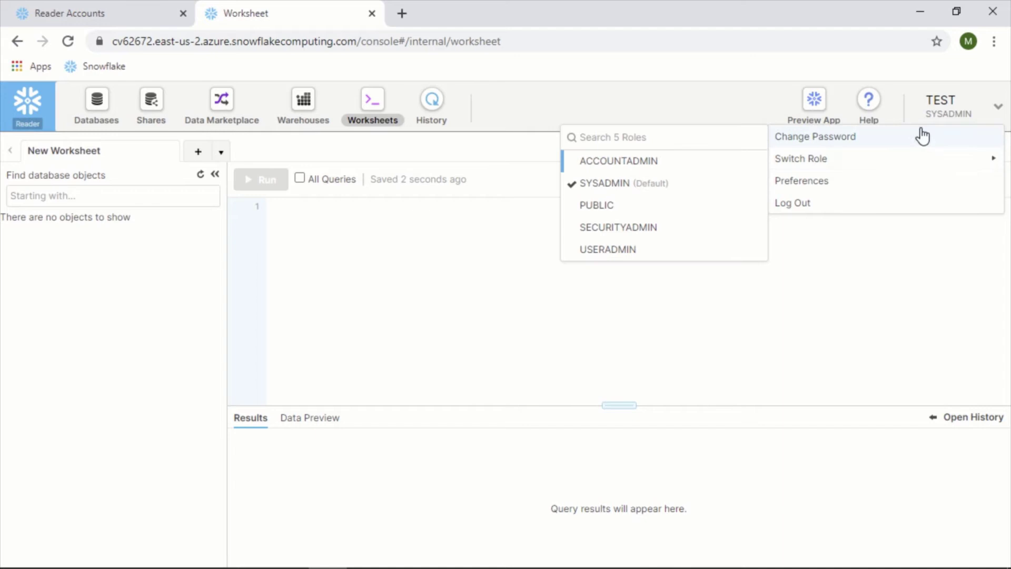
{"action": "left_click", "coordinate": [699, 161]}
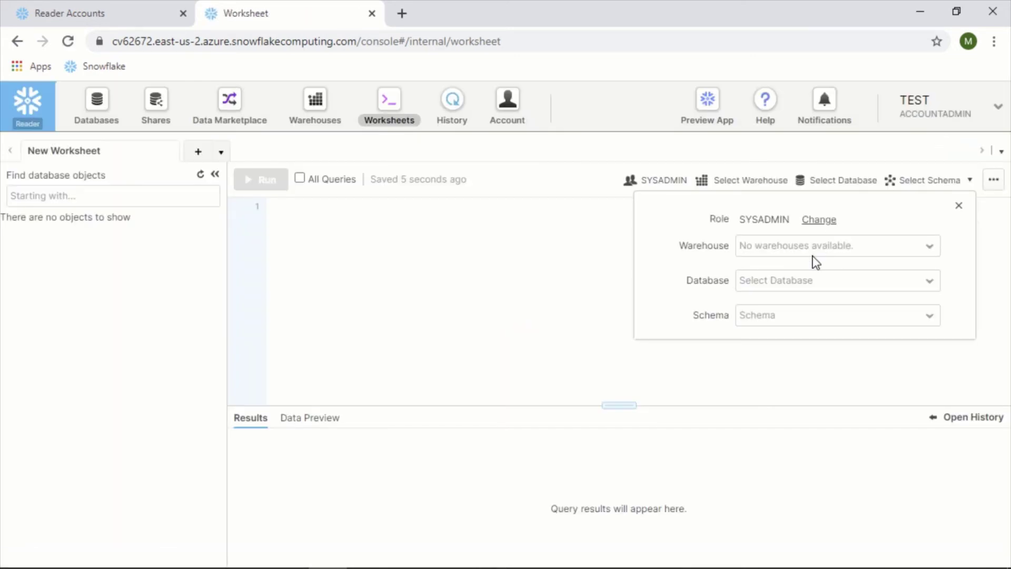
{"action": "left_click", "coordinate": [838, 187]}
{"action": "left_click", "coordinate": [577, 283]}
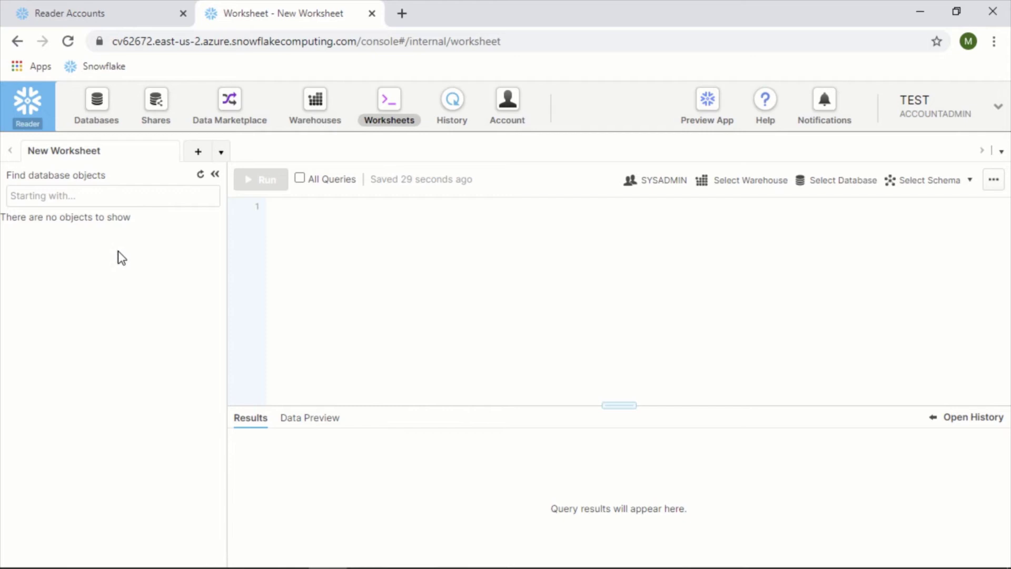
{"action": "left_click", "coordinate": [84, 15]}
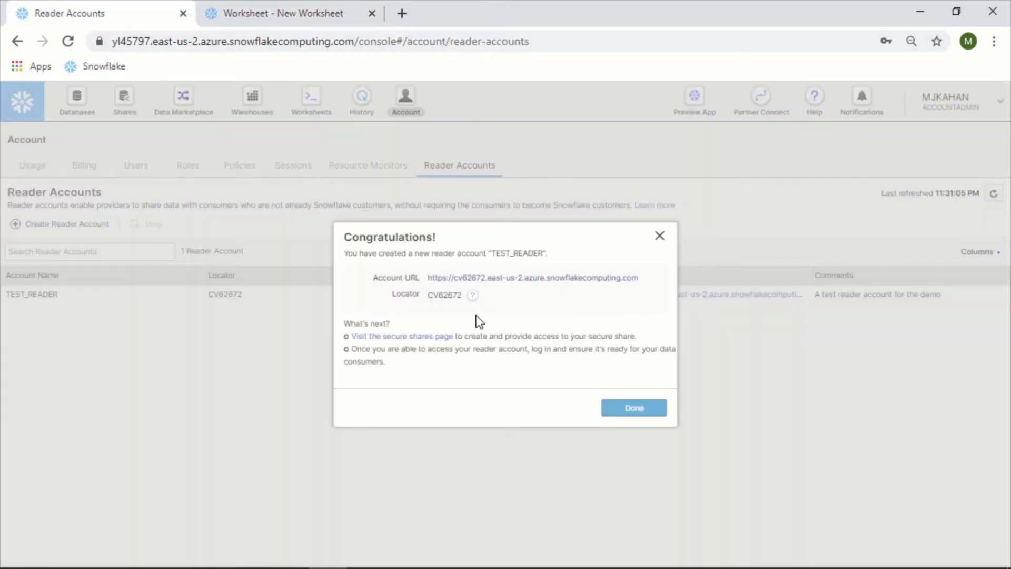
Step: Close the confirmation and view the provider's empty Outbound secure shares list
{"action": "left_click", "coordinate": [659, 236]}
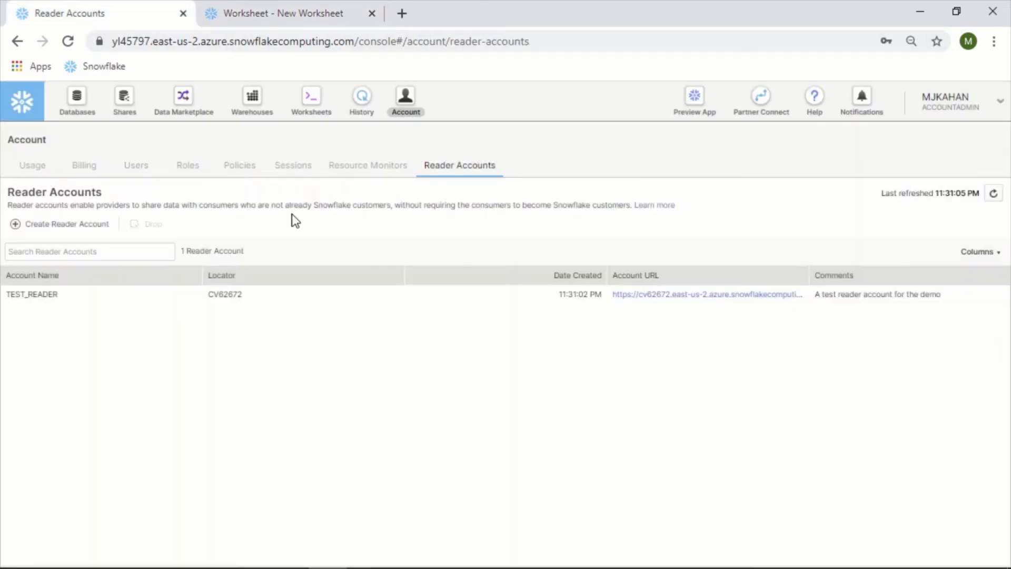
{"action": "left_click", "coordinate": [124, 101]}
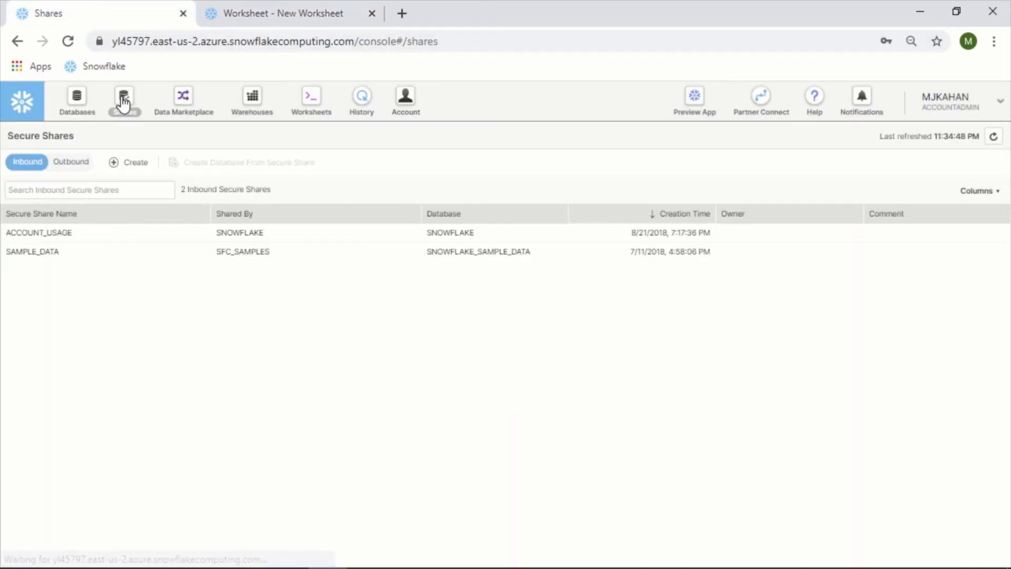
{"action": "left_click", "coordinate": [80, 169]}
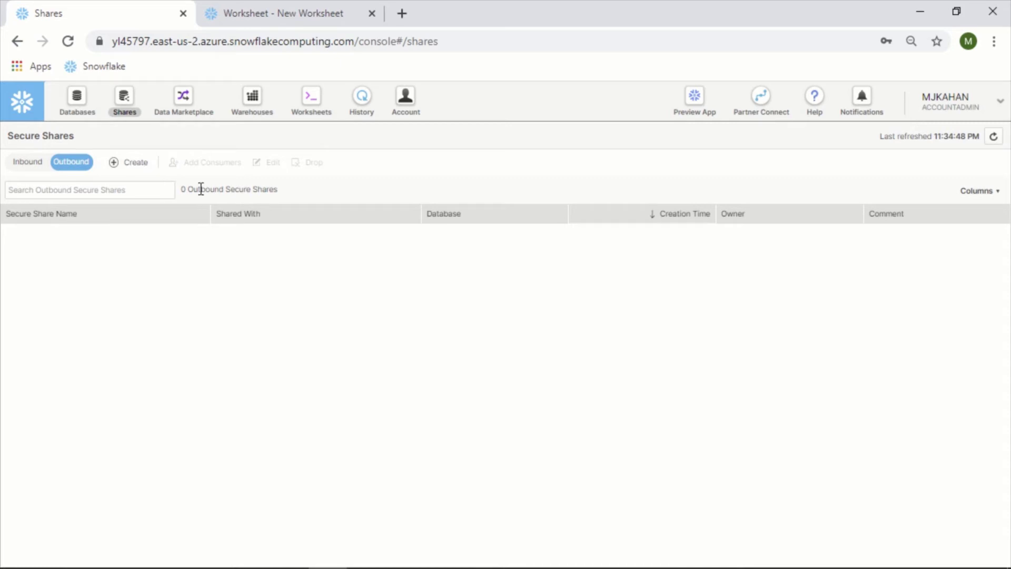
{"action": "left_click", "coordinate": [254, 4]}
{"action": "left_click", "coordinate": [121, 10]}
Step: Start a new secure share named DEMO_SHARE
{"action": "left_click", "coordinate": [133, 167]}
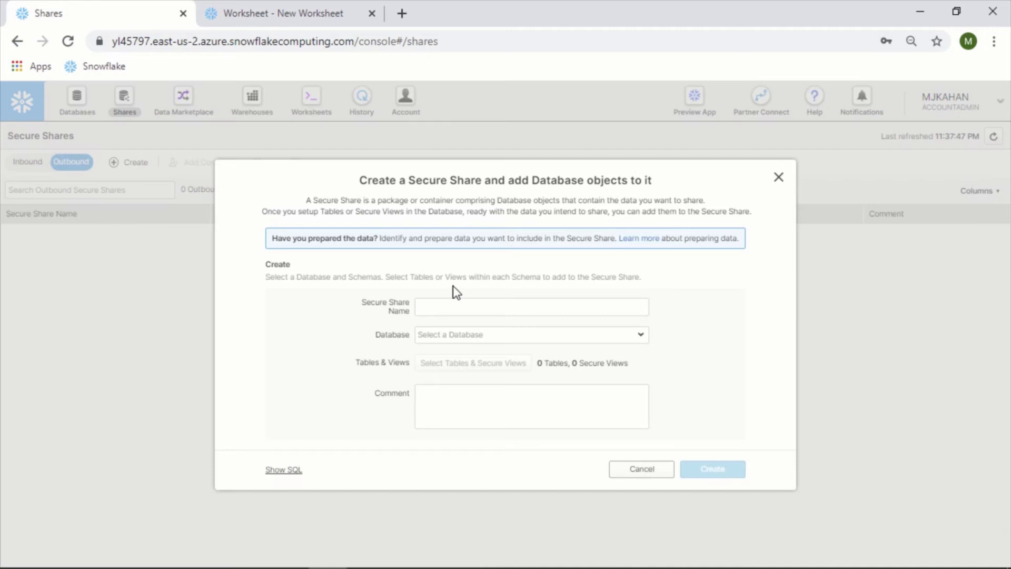
{"action": "left_click", "coordinate": [454, 307]}
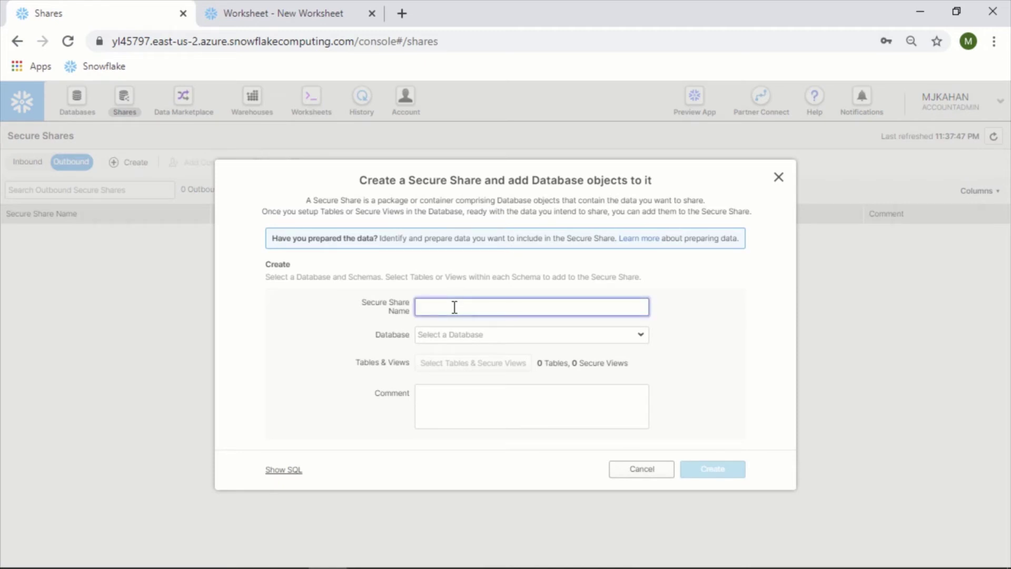
{"action": "type", "text": "DEMO_S"}
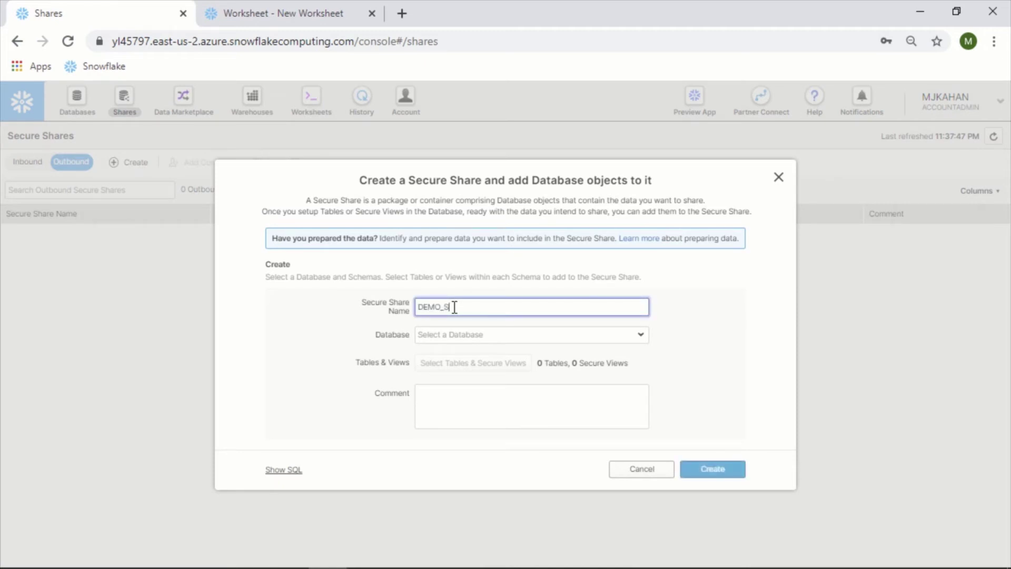
{"action": "type", "text": "HARE"}
{"action": "key", "text": "Tab"}
Step: Share from DEMO_DB and add the STAGING table EXAMPLE_TEAM_DETAILS
{"action": "left_click", "coordinate": [449, 334]}
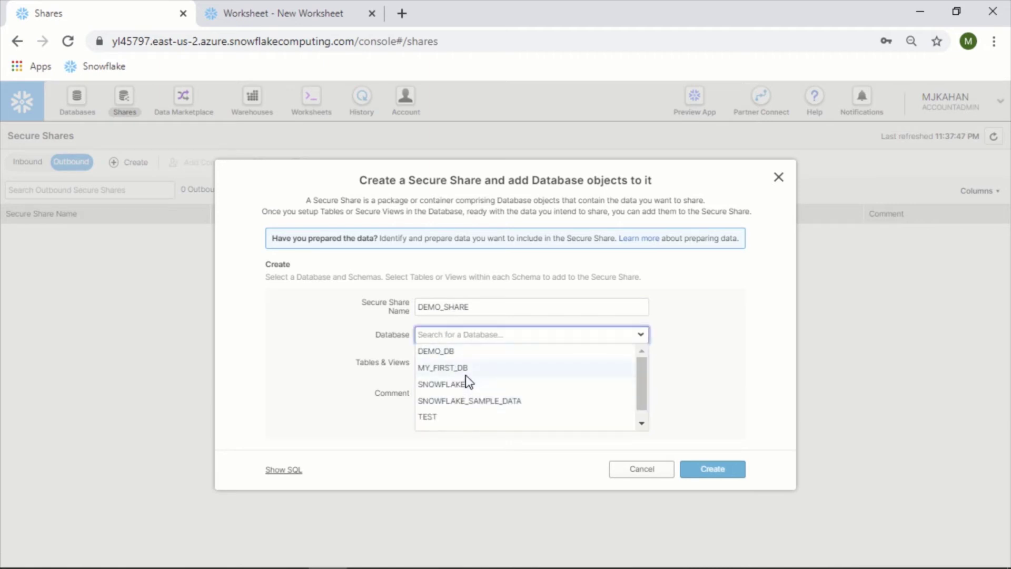
{"action": "left_click", "coordinate": [465, 351]}
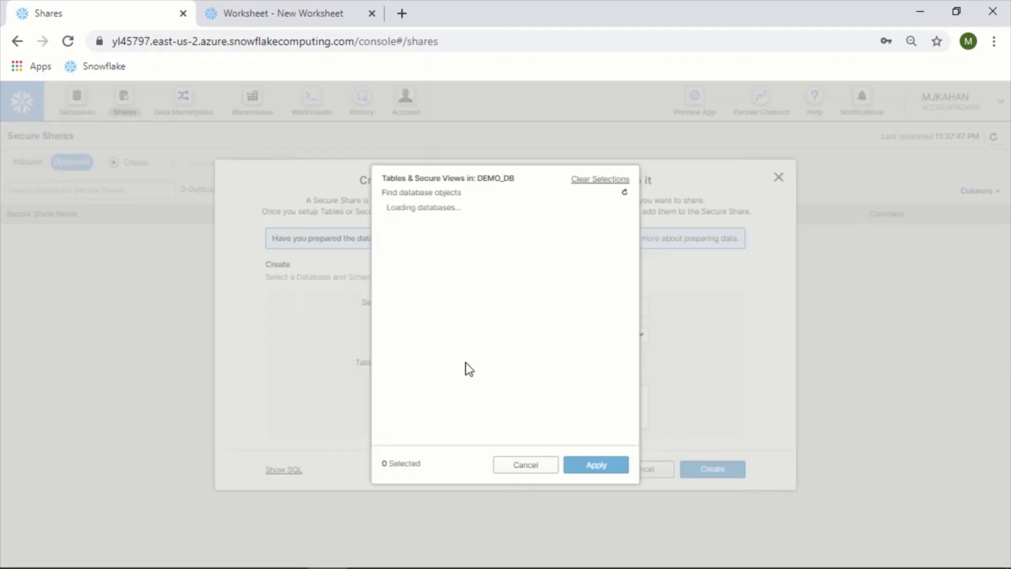
{"action": "left_click", "coordinate": [426, 259]}
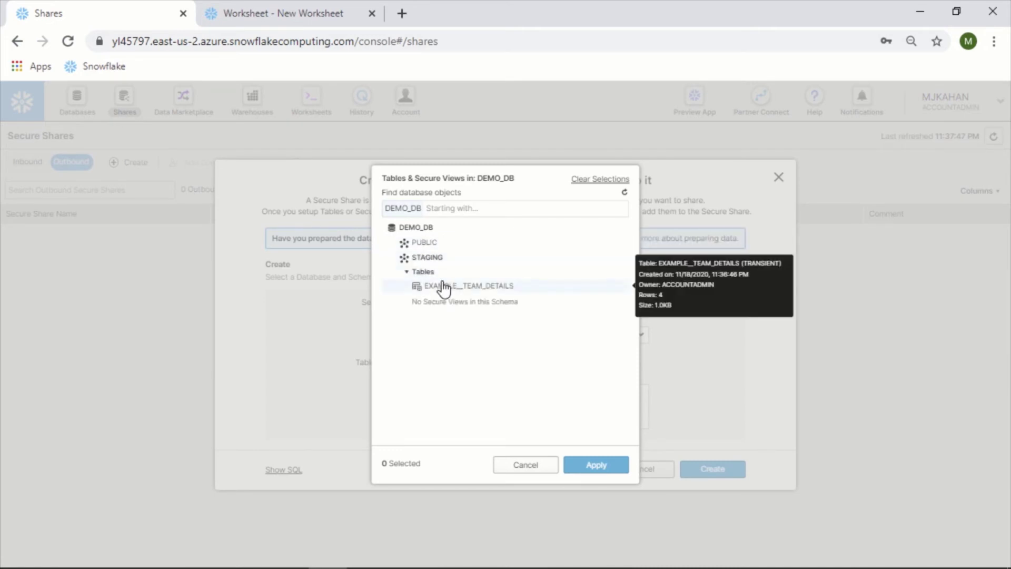
{"action": "left_click", "coordinate": [444, 288]}
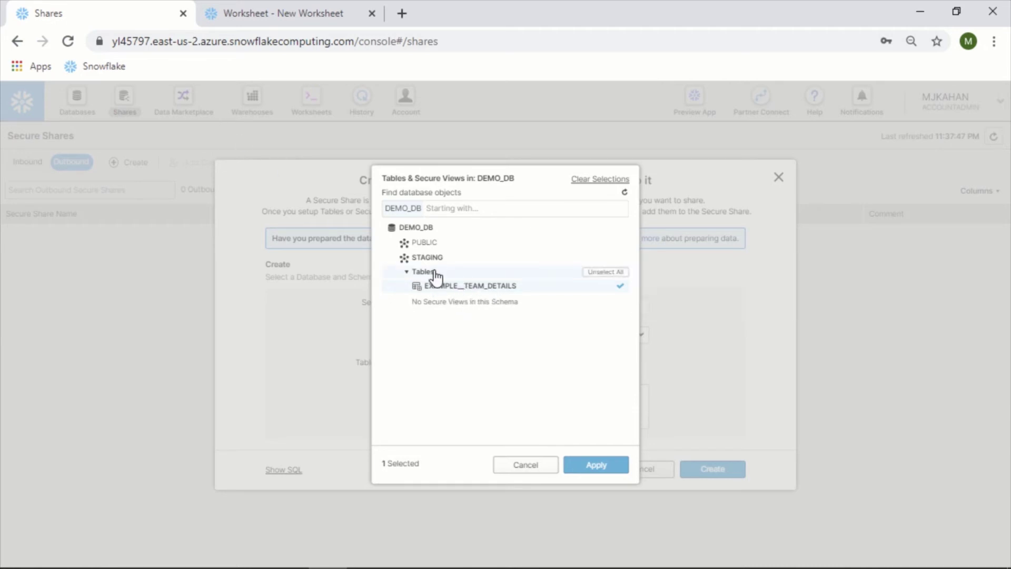
{"action": "left_click", "coordinate": [600, 465]}
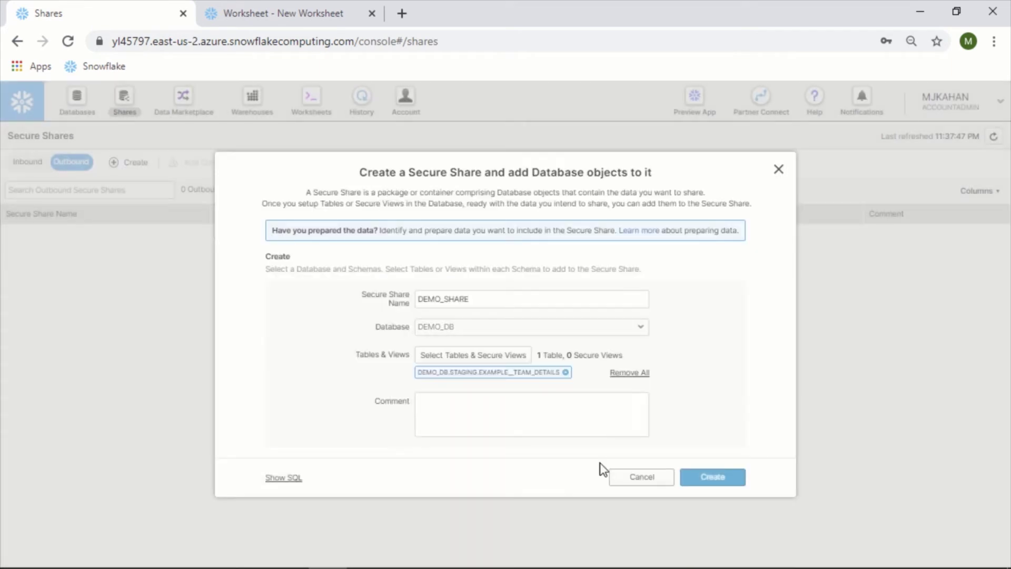
Step: Create DEMO_SHARE, then pick TEST_READER as its reader account consumer
{"action": "left_click", "coordinate": [692, 479]}
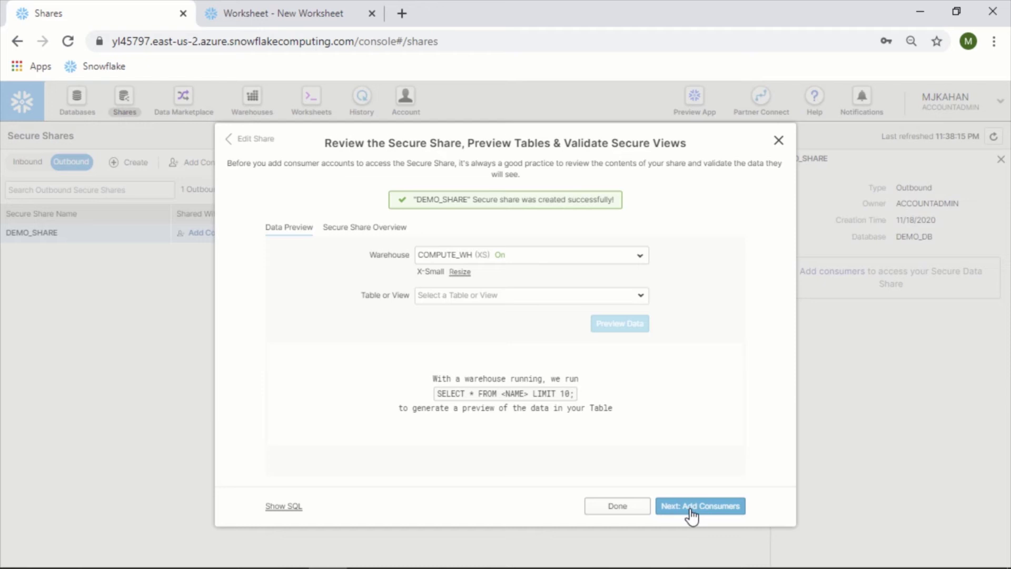
{"action": "left_click", "coordinate": [731, 508]}
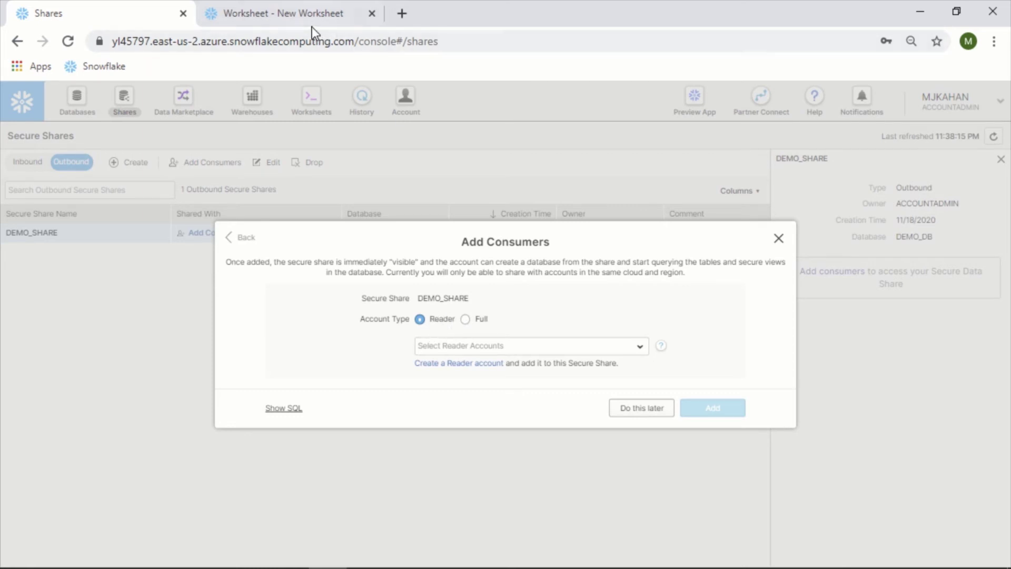
{"action": "left_click", "coordinate": [238, 19]}
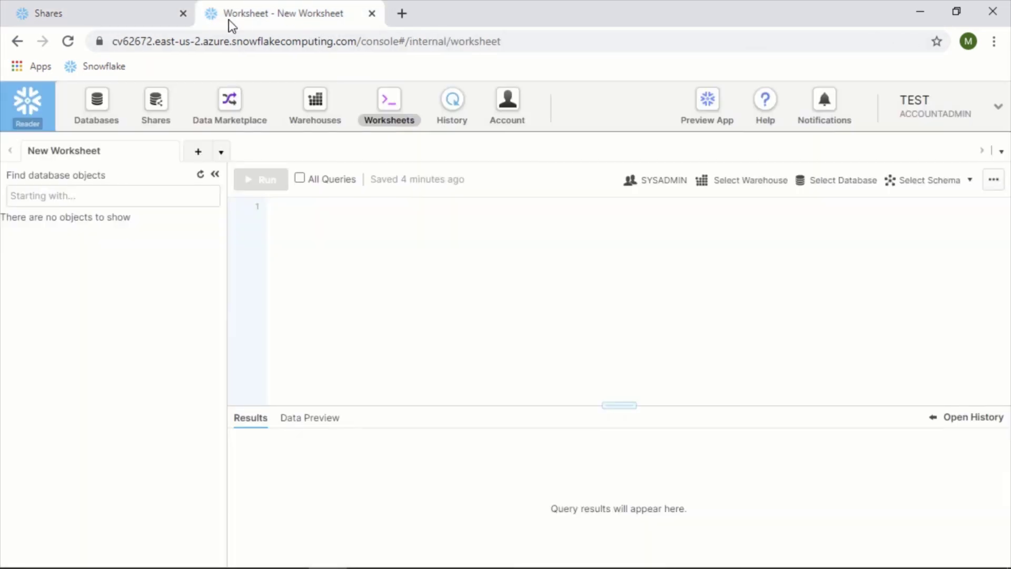
{"action": "left_click", "coordinate": [76, 7]}
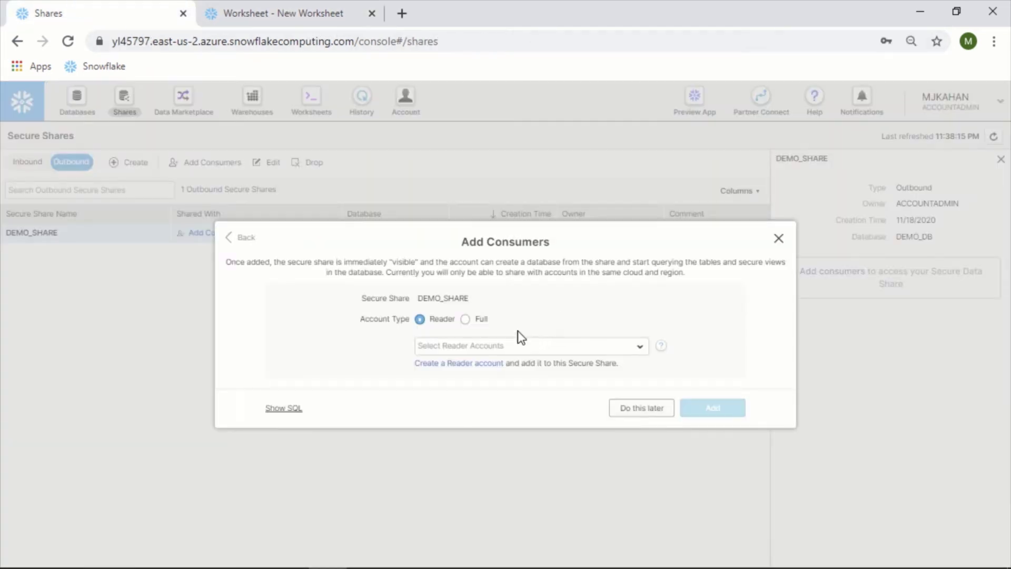
{"action": "left_click", "coordinate": [641, 347]}
{"action": "left_click", "coordinate": [497, 363]}
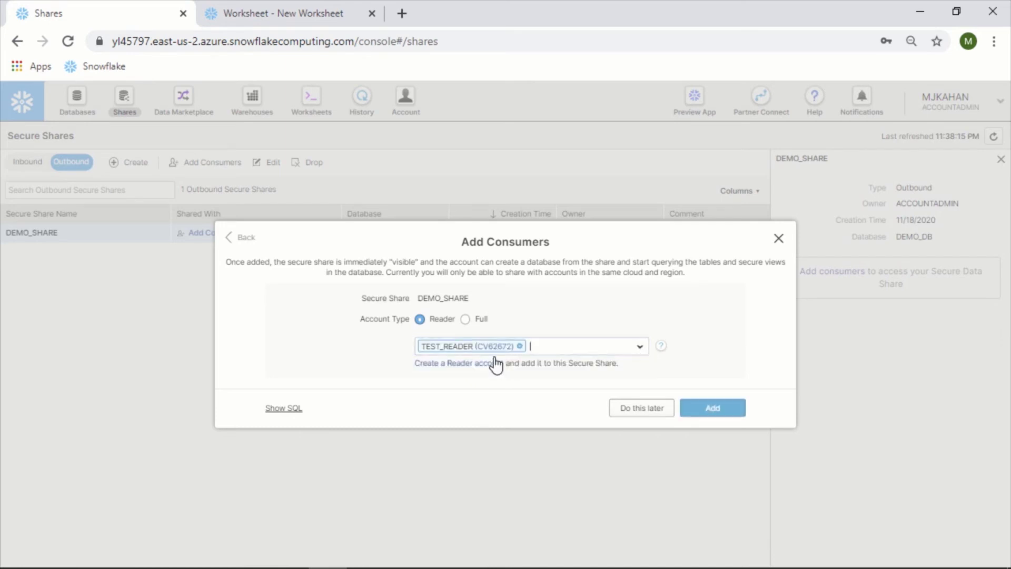
Step: Add TEST_READER as DEMO_SHARE's consumer and dismiss the success message
{"action": "left_click", "coordinate": [716, 410]}
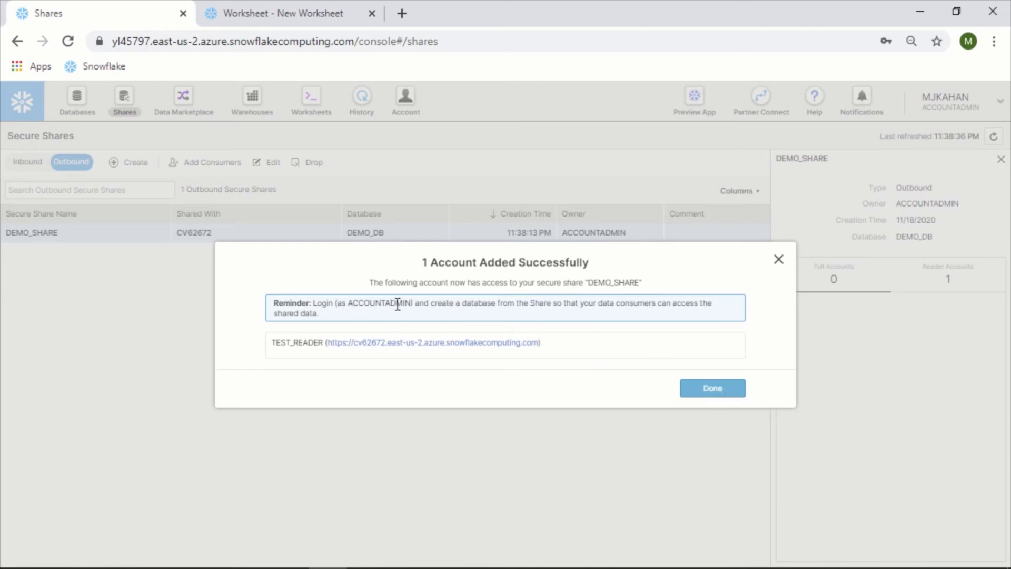
{"action": "left_click_drag", "start_coordinate": [491, 305], "coordinate": [558, 304]}
{"action": "left_click", "coordinate": [558, 305]}
{"action": "left_click", "coordinate": [714, 387]}
Step: In the reader account, list the secure shares and inspect the inbound DEMO_SHARE
{"action": "left_click", "coordinate": [268, 14]}
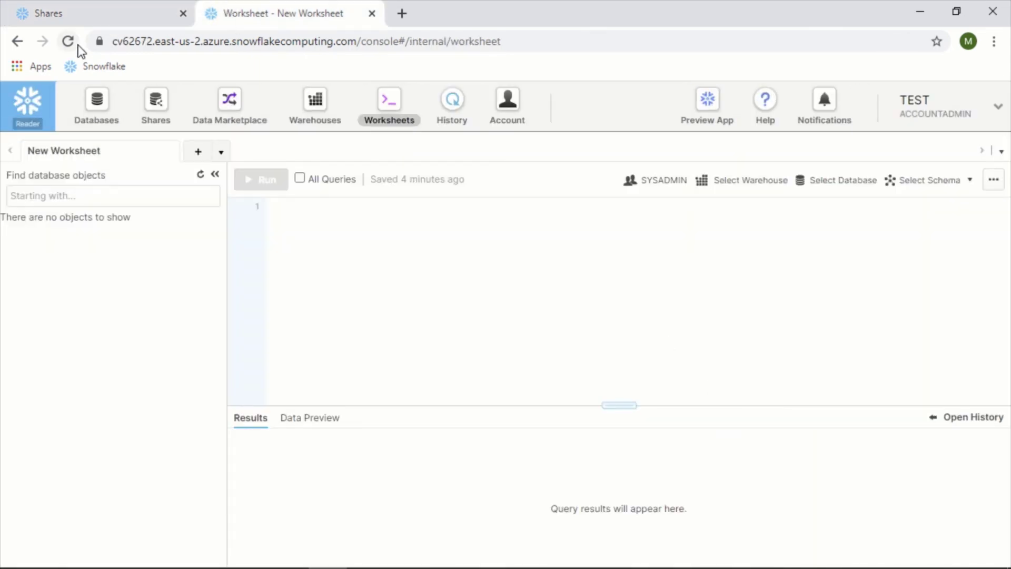
{"action": "left_click", "coordinate": [158, 119]}
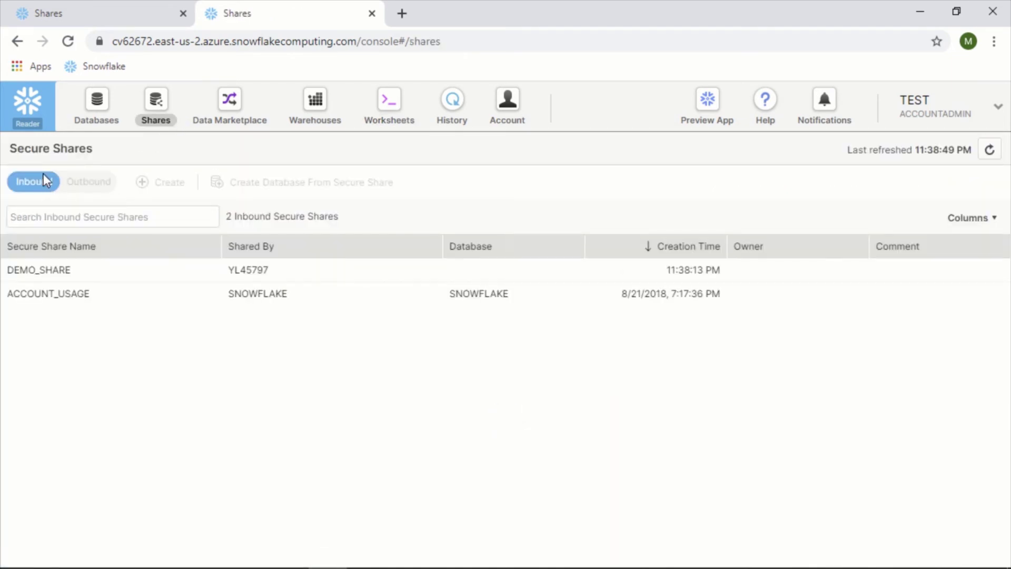
{"action": "left_click", "coordinate": [71, 269]}
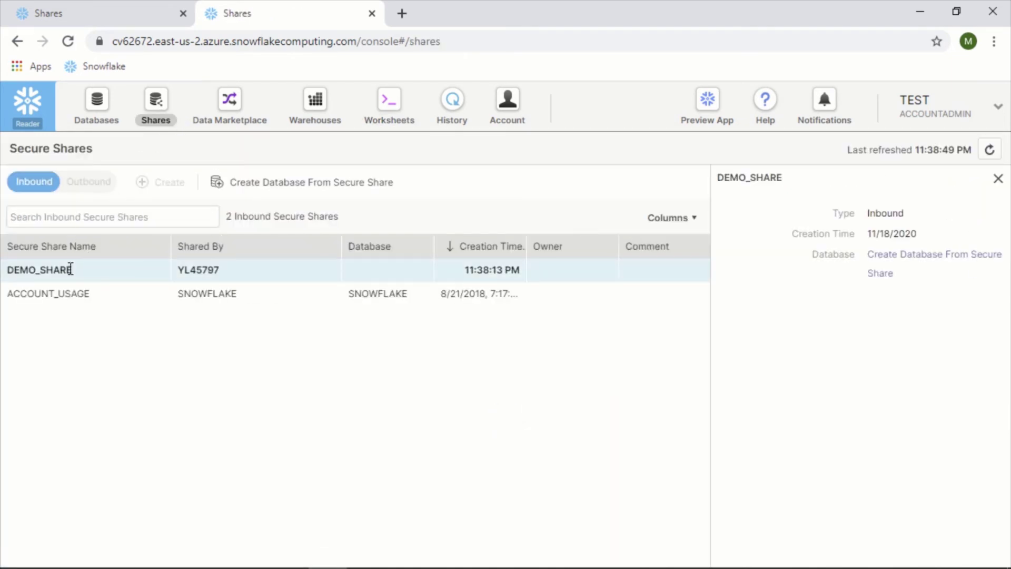
{"action": "left_click", "coordinate": [251, 273]}
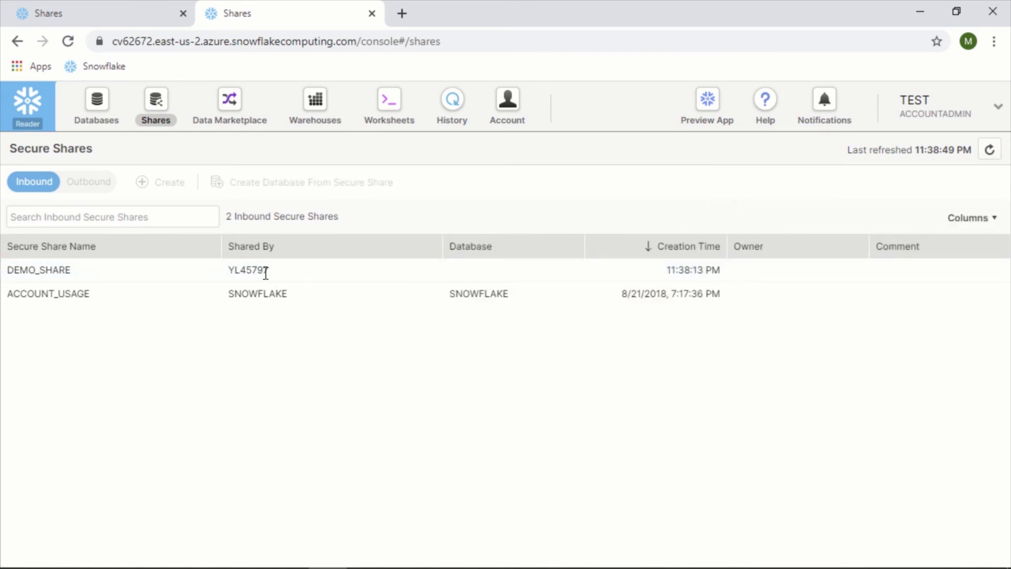
Step: Check the provider's account identifier in the address, then reopen DEMO_SHARE's details
{"action": "key", "text": "ctrl+Tab"}
{"action": "left_click_drag", "start_coordinate": [152, 42], "coordinate": [134, 41]}
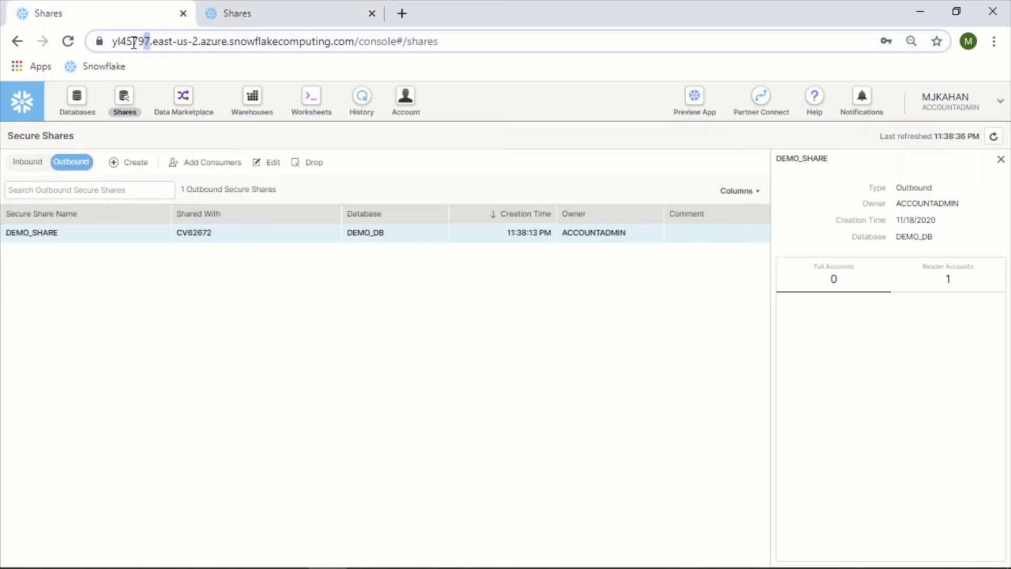
{"action": "double_click", "coordinate": [134, 41]}
{"action": "left_click", "coordinate": [237, 14]}
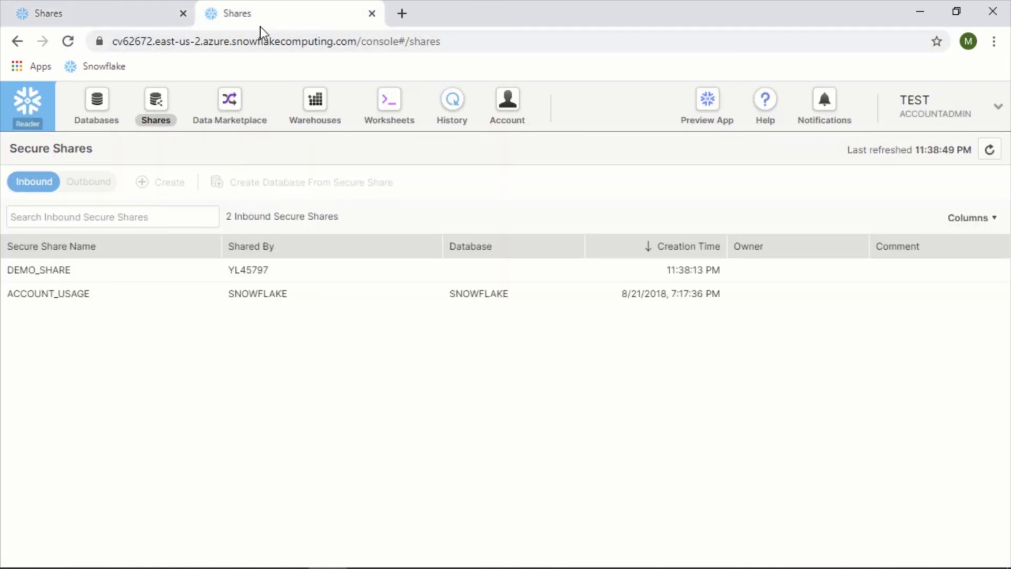
{"action": "left_click", "coordinate": [80, 2]}
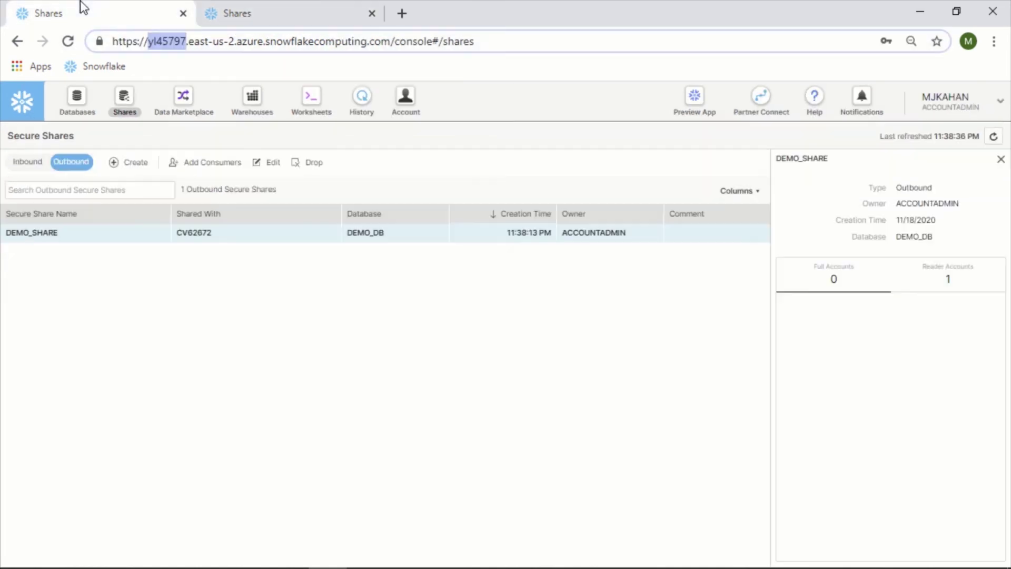
{"action": "left_click", "coordinate": [244, 21]}
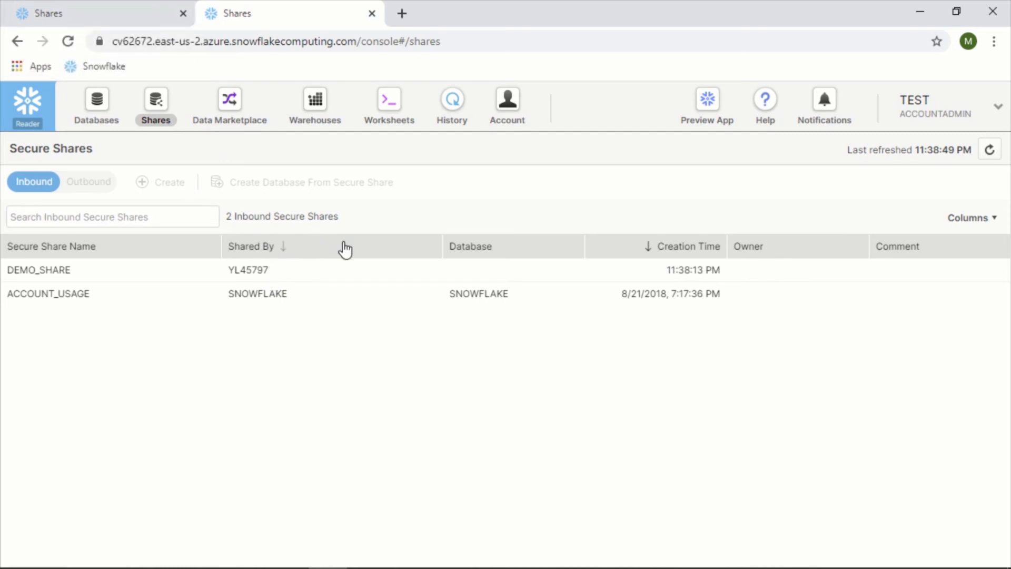
{"action": "left_click", "coordinate": [292, 269]}
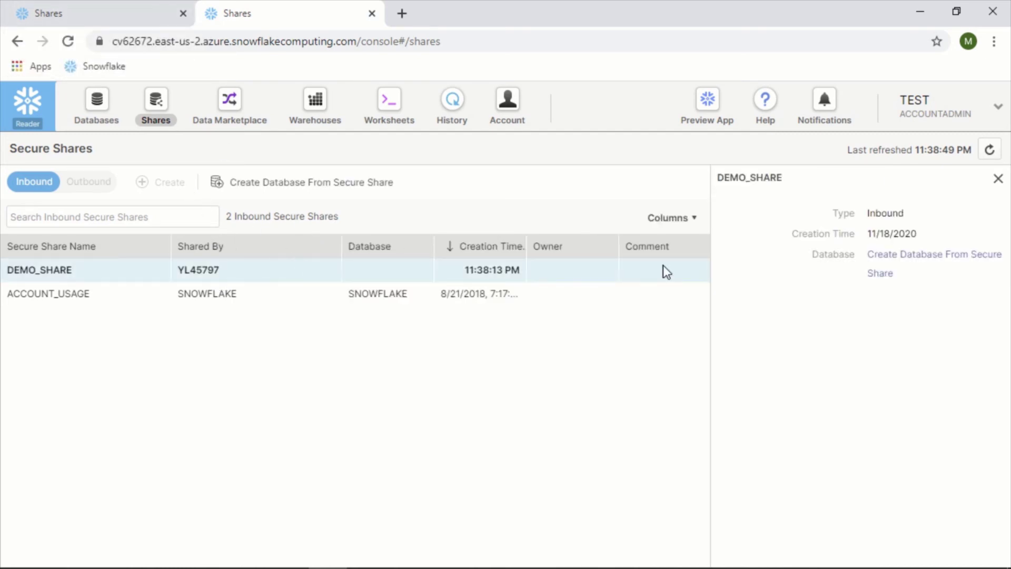
Step: Start a database from DEMO_SHARE named LOCAL_DB
{"action": "left_click", "coordinate": [909, 263]}
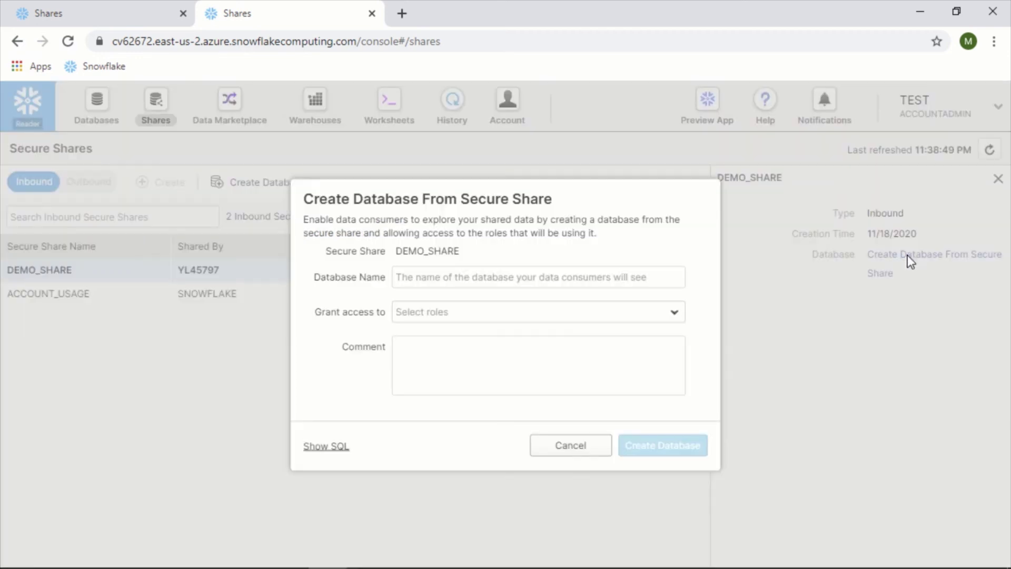
{"action": "left_click", "coordinate": [415, 270]}
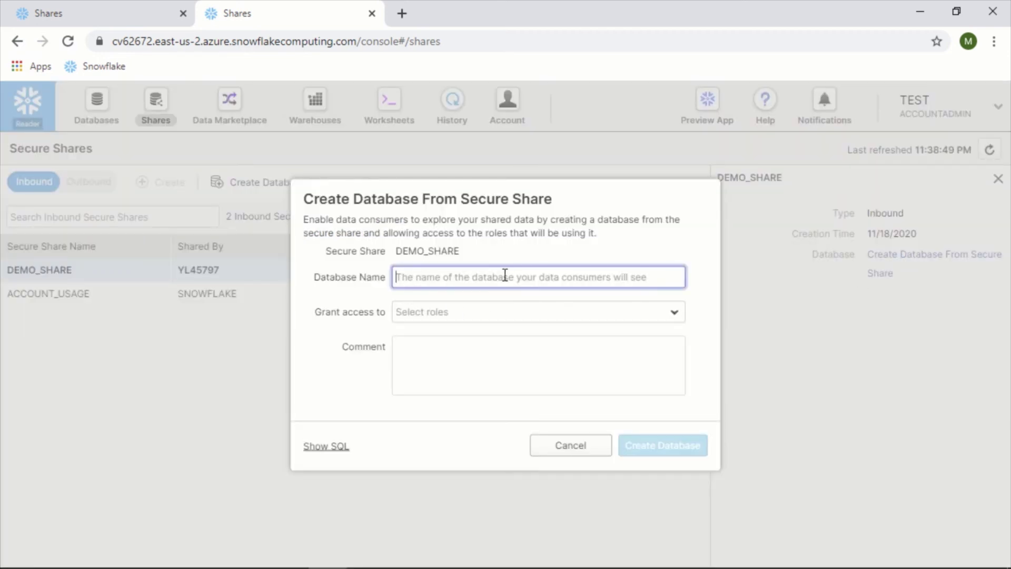
{"action": "double_click", "coordinate": [443, 251]}
{"action": "left_click", "coordinate": [457, 283]}
{"action": "type", "text": "LOC"}
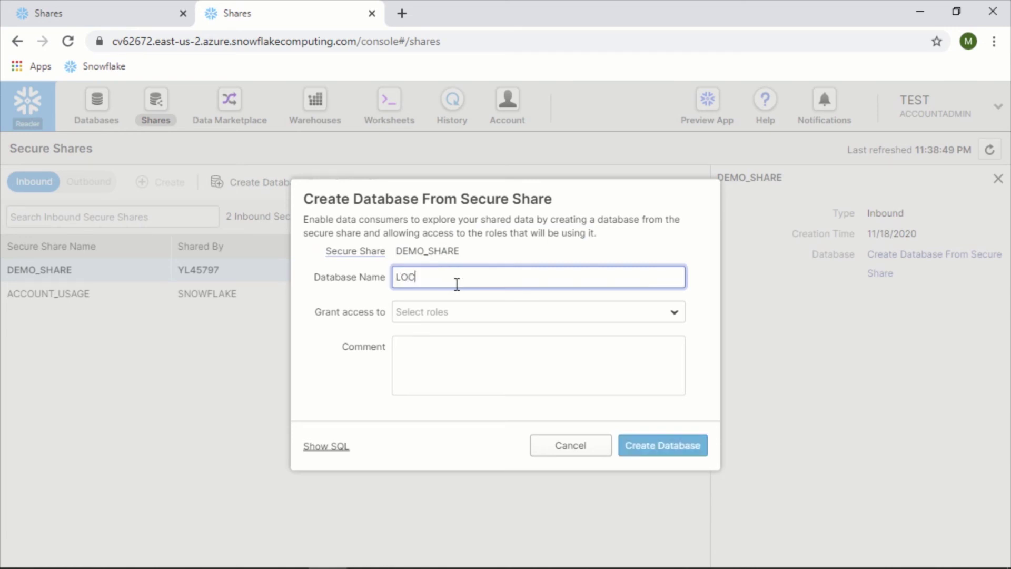
{"action": "type", "text": "AL_DB"}
Step: Grant SYSADMIN and ACCOUNTADMIN access and create LOCAL_DB
{"action": "left_click", "coordinate": [437, 316]}
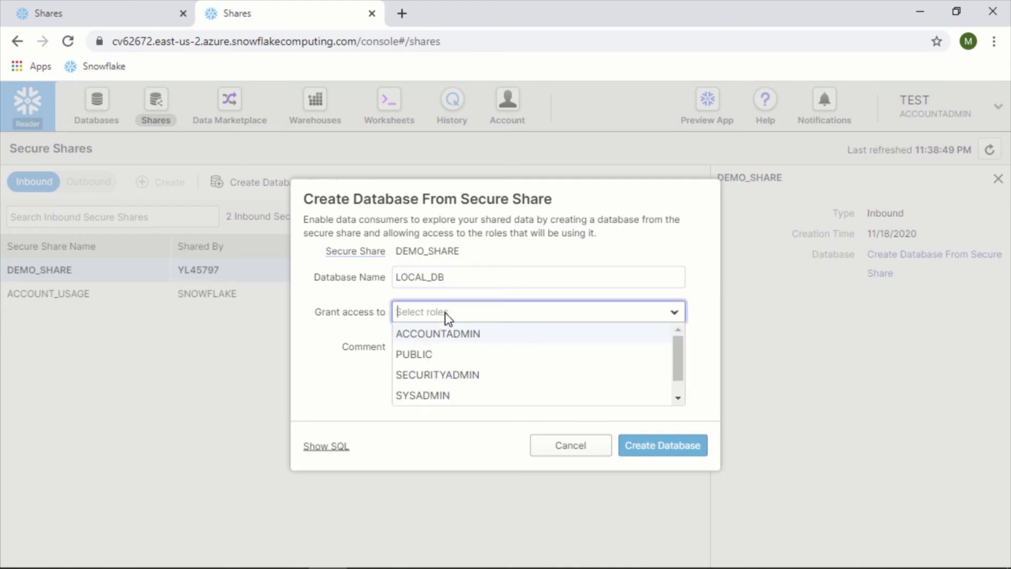
{"action": "left_click", "coordinate": [440, 392]}
{"action": "left_click", "coordinate": [452, 338]}
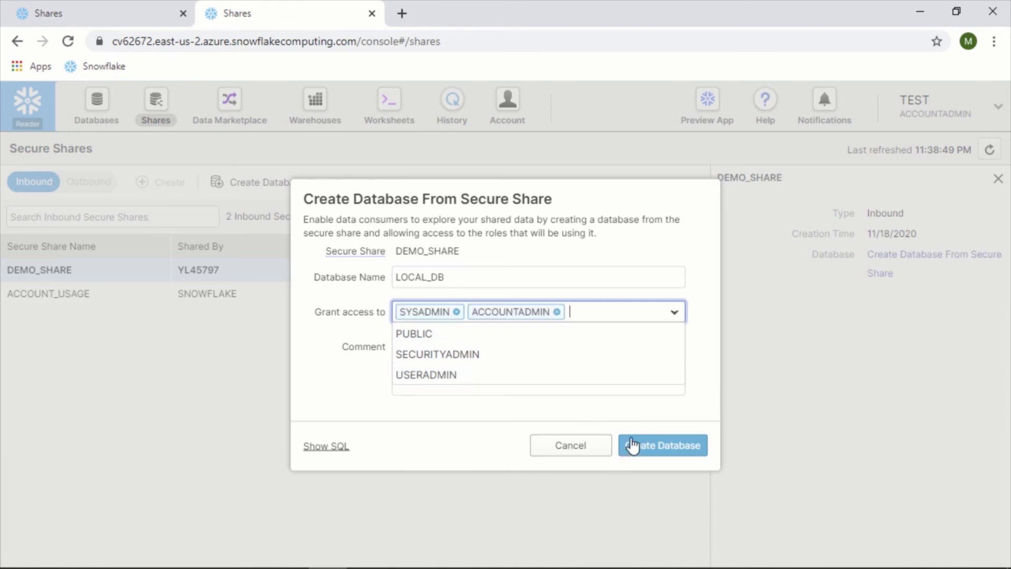
{"action": "left_click", "coordinate": [641, 403]}
{"action": "left_click", "coordinate": [657, 448]}
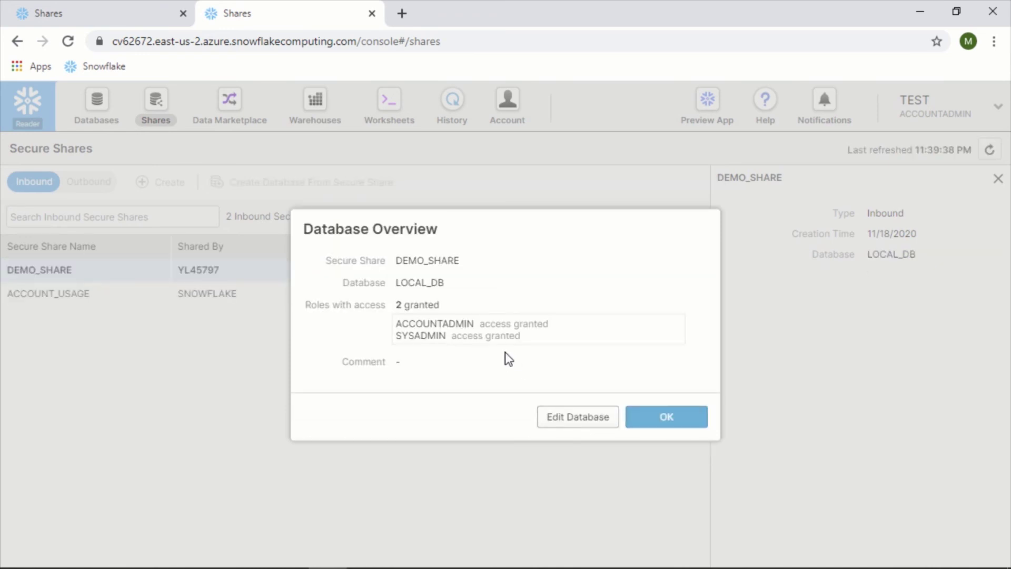
Step: In the reader worksheet, refresh and inspect LOCAL_DB's STAGING table EXAMPLE__TEAM_DETAILS (4 rows), then return to the provider
{"action": "left_click", "coordinate": [664, 424]}
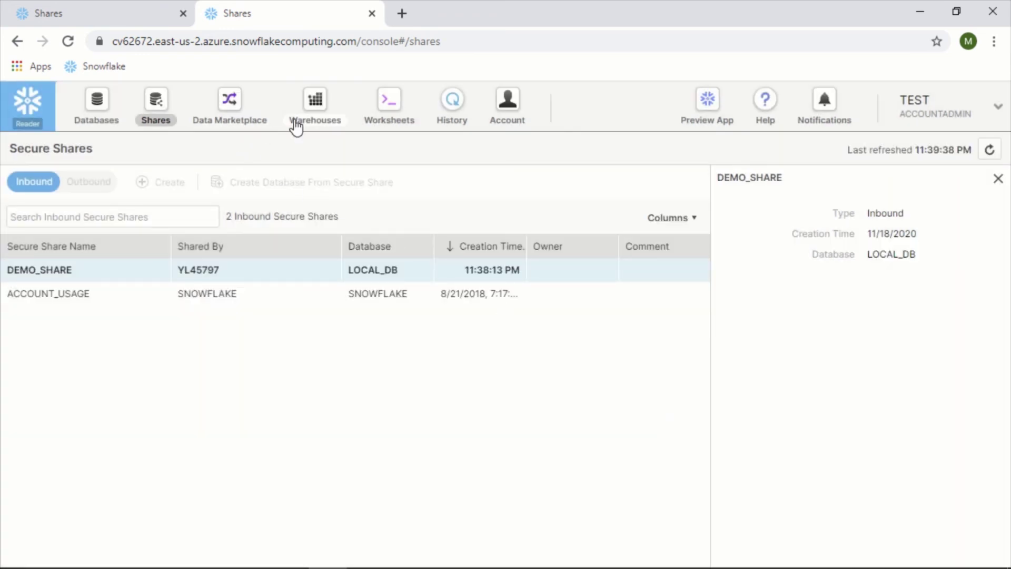
{"action": "left_click", "coordinate": [381, 119]}
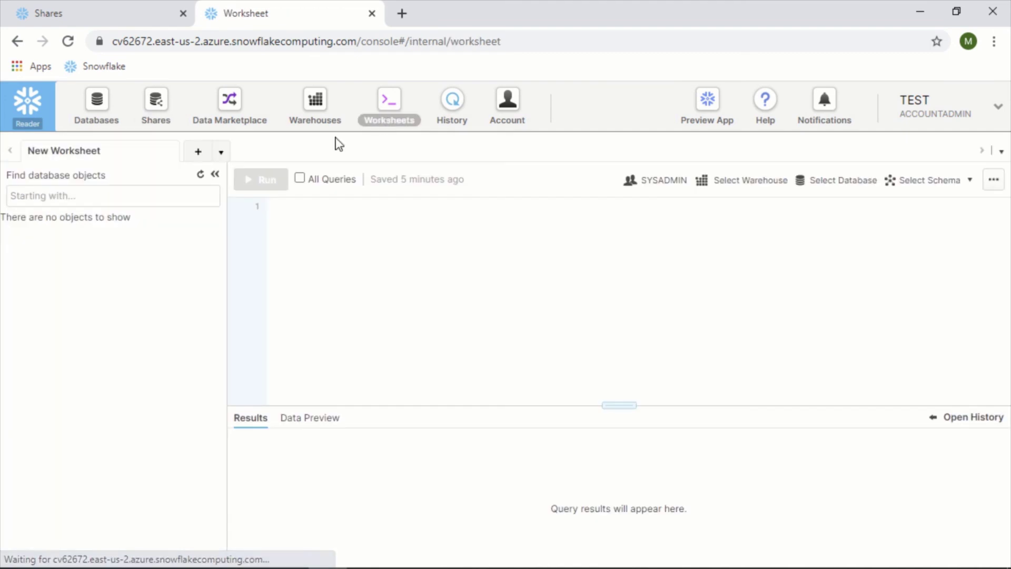
{"action": "left_click", "coordinate": [200, 177]}
{"action": "left_click", "coordinate": [48, 221]}
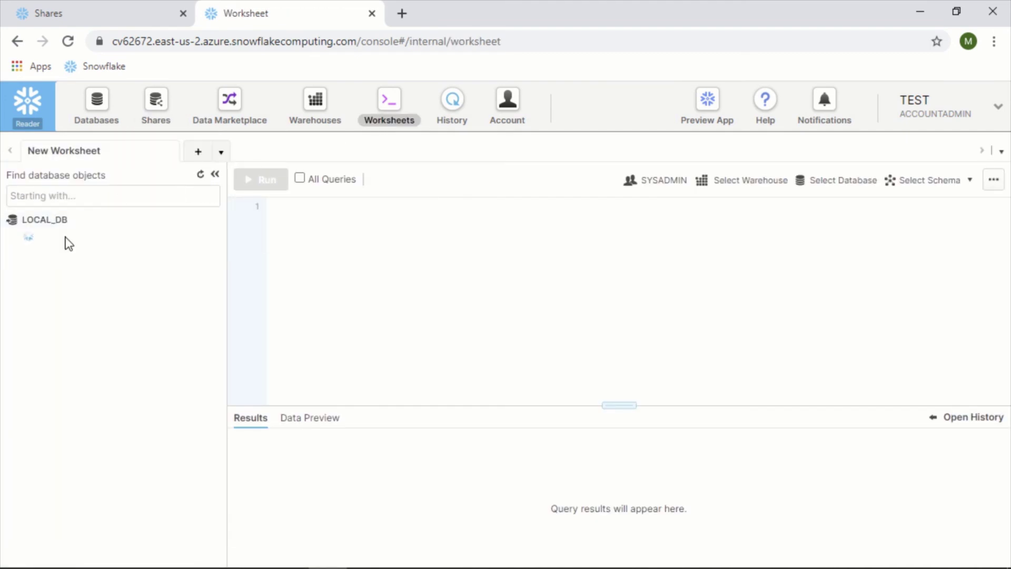
{"action": "left_click", "coordinate": [53, 257]}
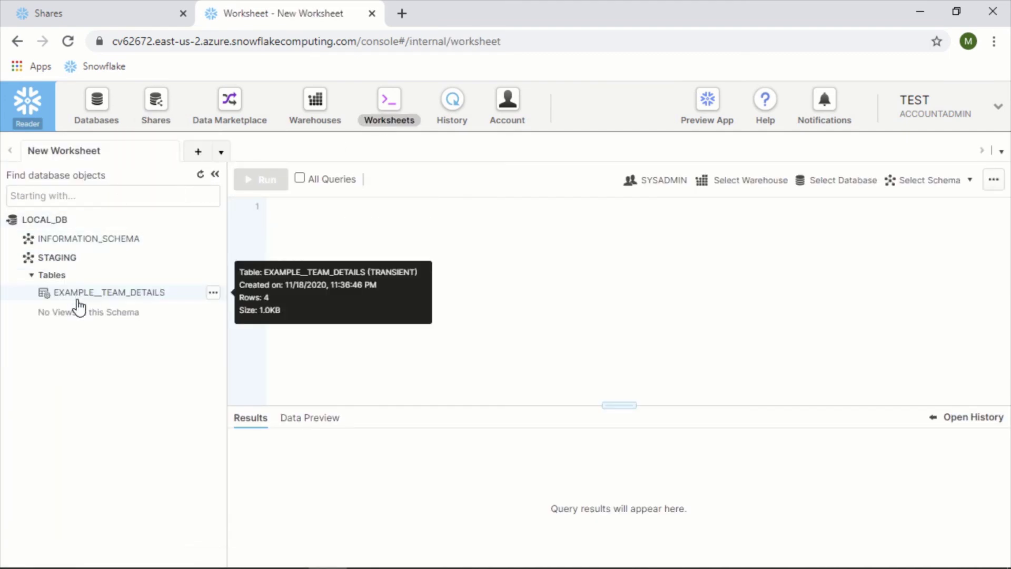
{"action": "left_click", "coordinate": [87, 293]}
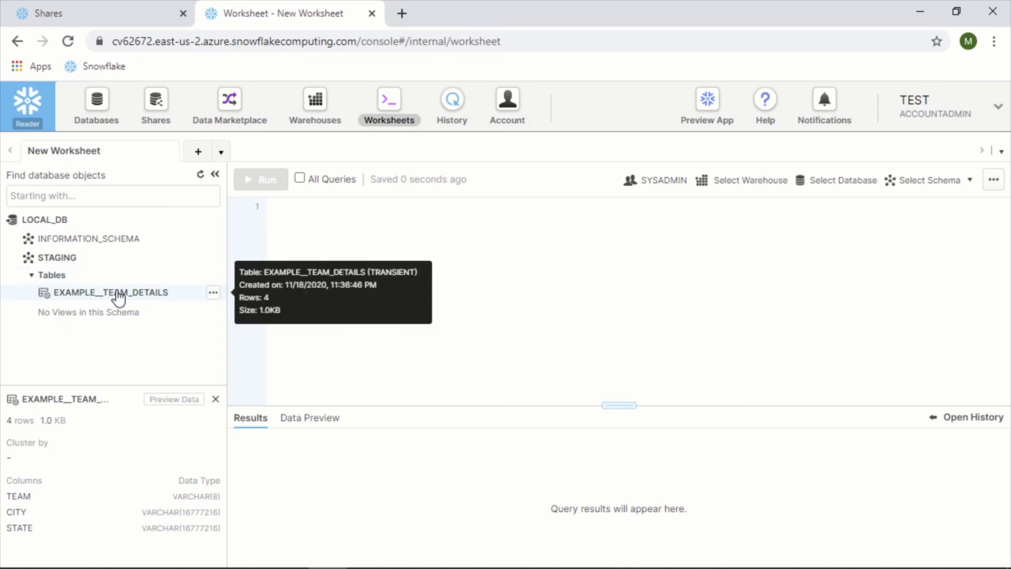
{"action": "left_click", "coordinate": [135, 12]}
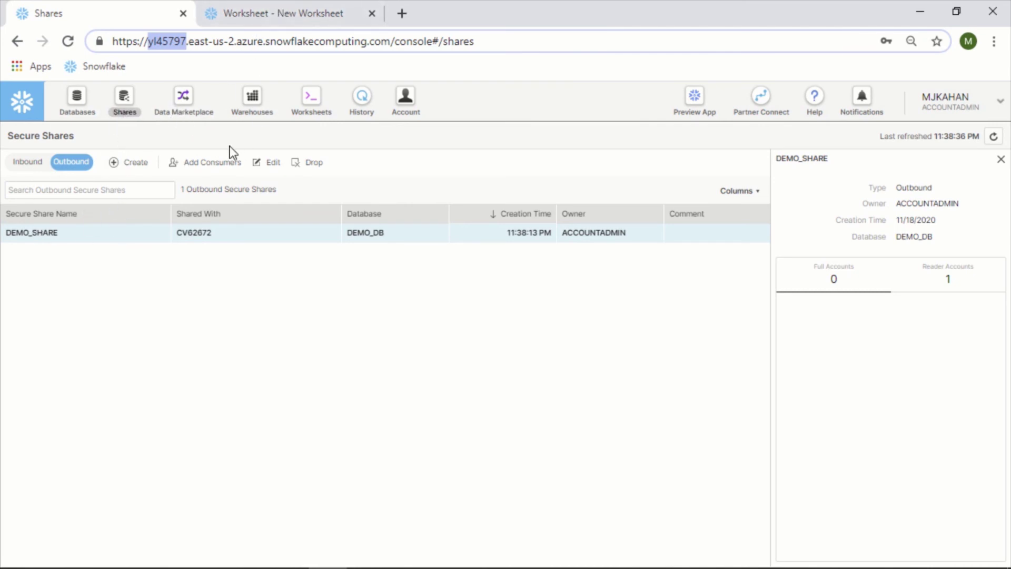
Step: Add DEMO_DB's PUBLIC.TEAM_LOCATIONS to DEMO_SHARE's tables and save the share edit
{"action": "left_click", "coordinate": [269, 163]}
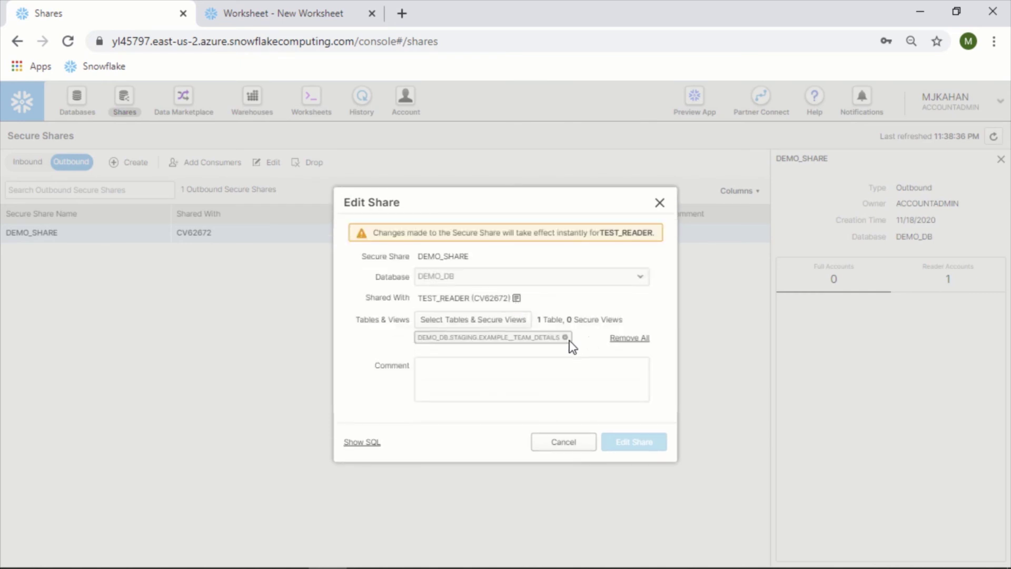
{"action": "left_click", "coordinate": [503, 324]}
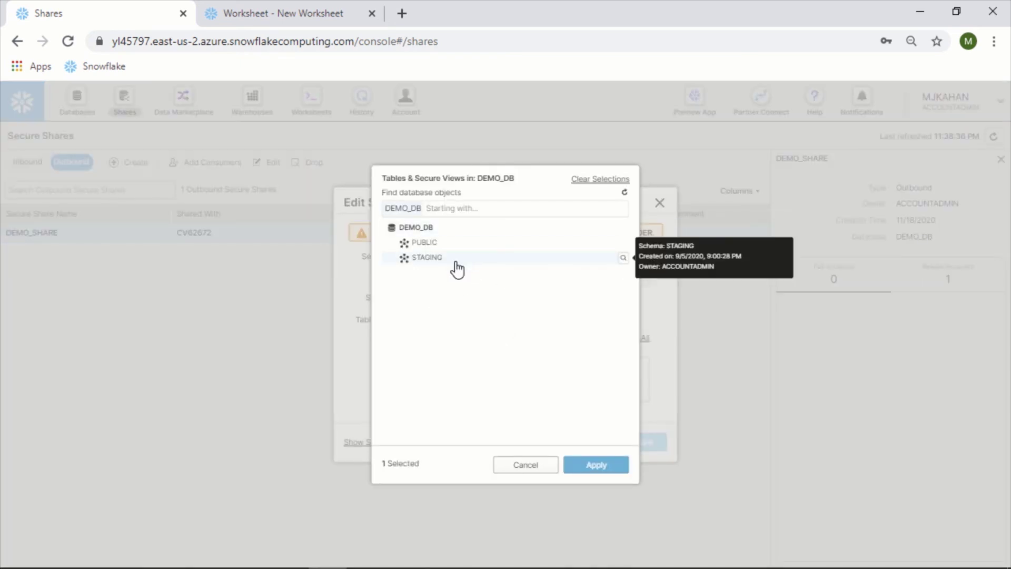
{"action": "left_click", "coordinate": [456, 263]}
{"action": "left_click", "coordinate": [426, 243]}
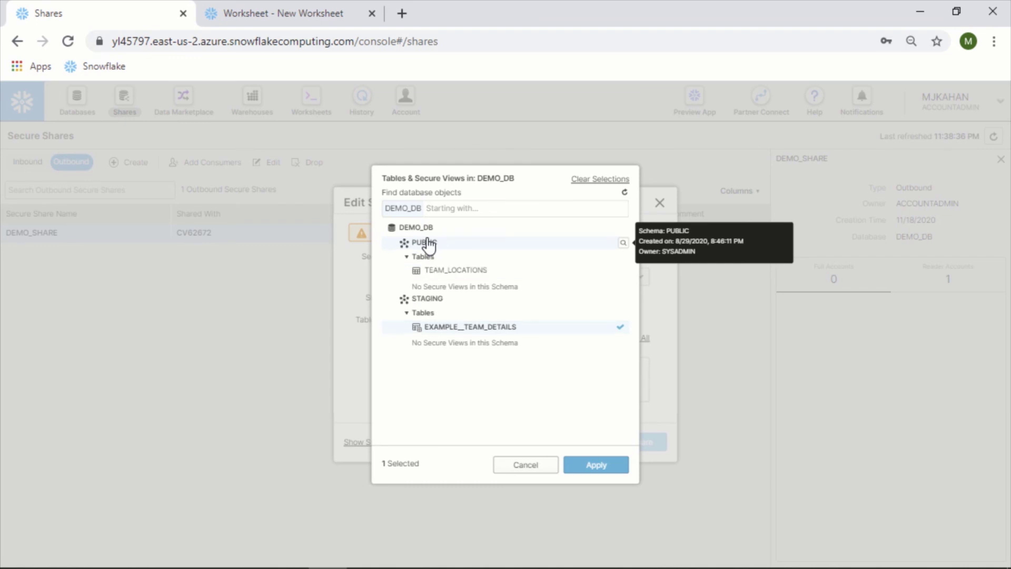
{"action": "left_click", "coordinate": [444, 272]}
{"action": "left_click", "coordinate": [597, 466]}
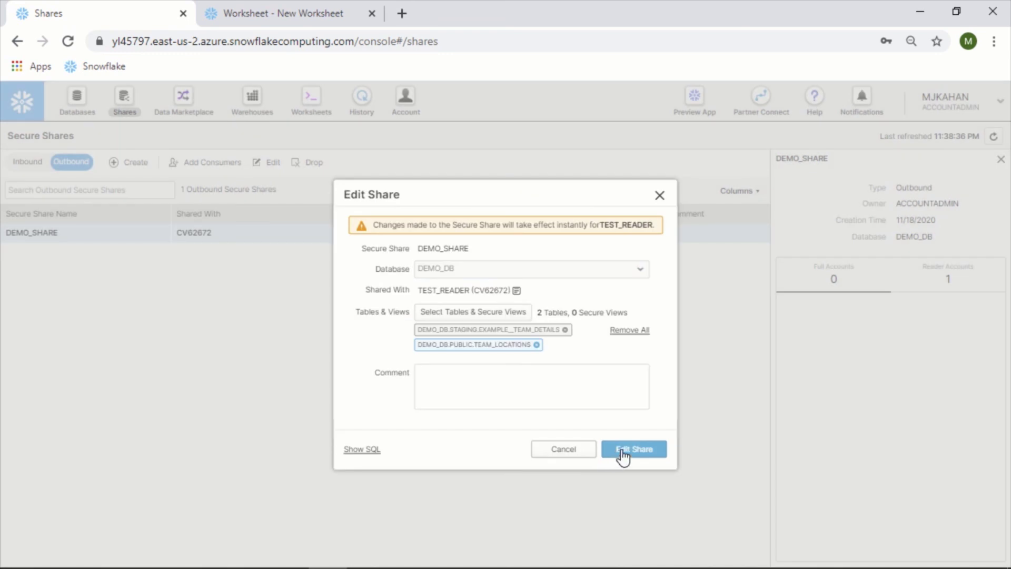
{"action": "left_click", "coordinate": [625, 452]}
{"action": "left_click", "coordinate": [636, 419]}
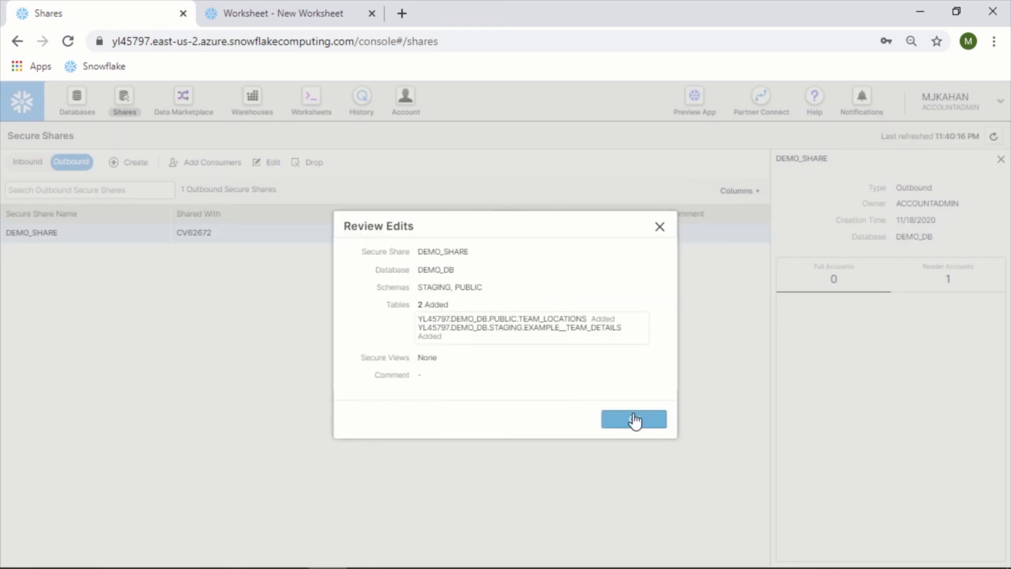
{"action": "left_click", "coordinate": [268, 13]}
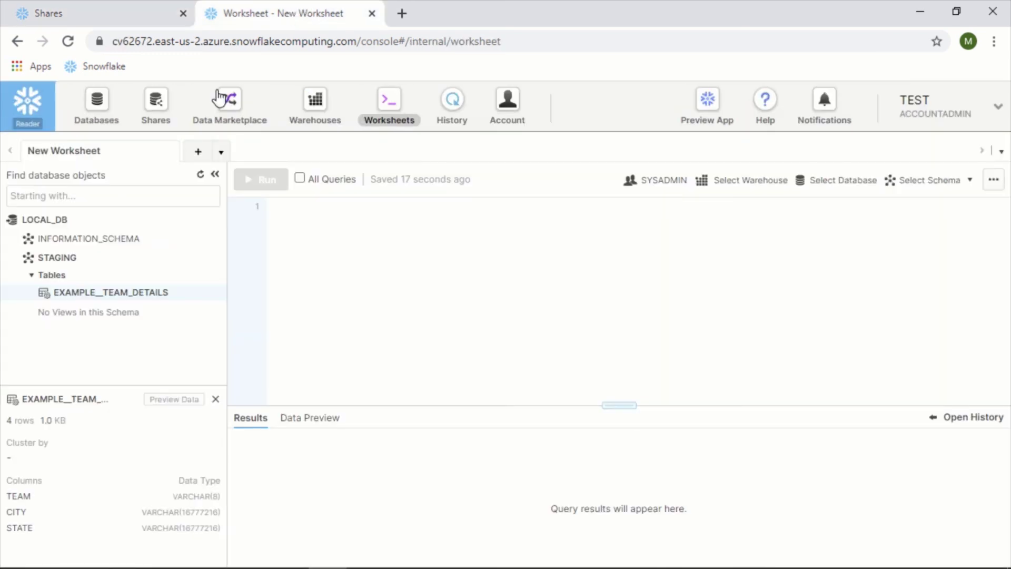
Step: Refresh LOCAL_DB and view the PUBLIC.TEAM_LOCATIONS and STAGING.EXAMPLE__TEAM_DETAILS table details
{"action": "left_click", "coordinate": [198, 181]}
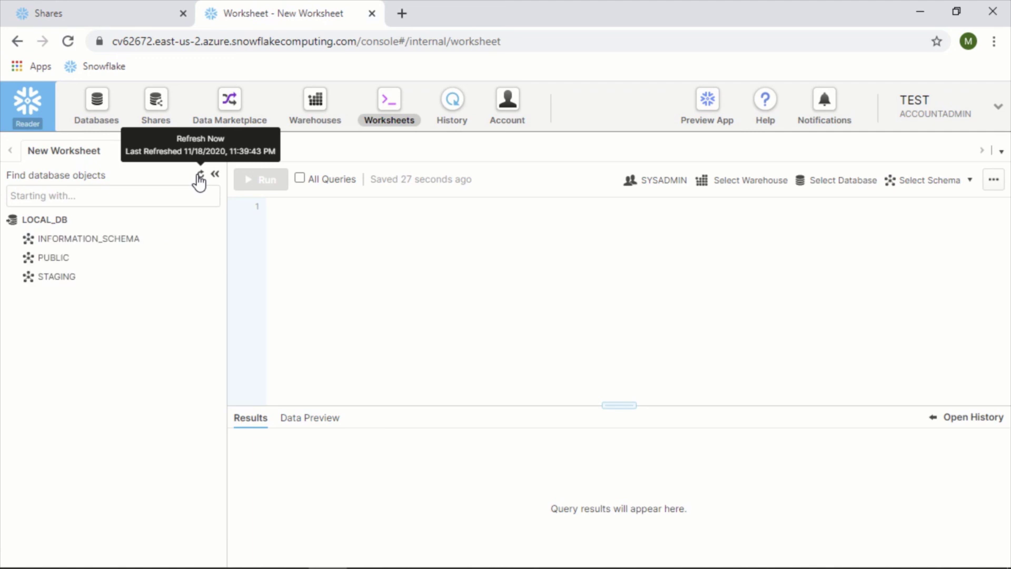
{"action": "left_click", "coordinate": [94, 259]}
{"action": "left_click", "coordinate": [88, 294]}
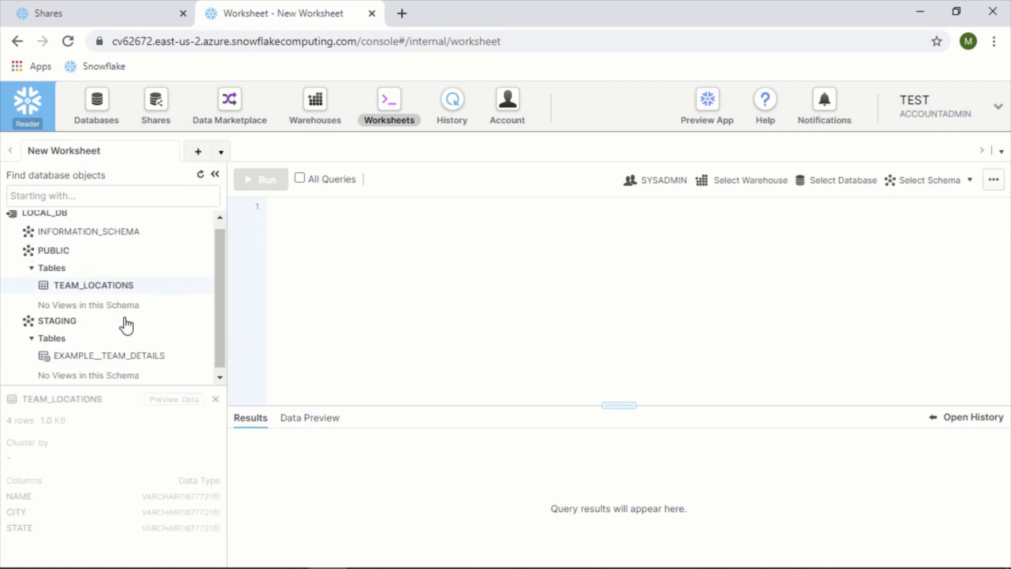
{"action": "left_click", "coordinate": [137, 353]}
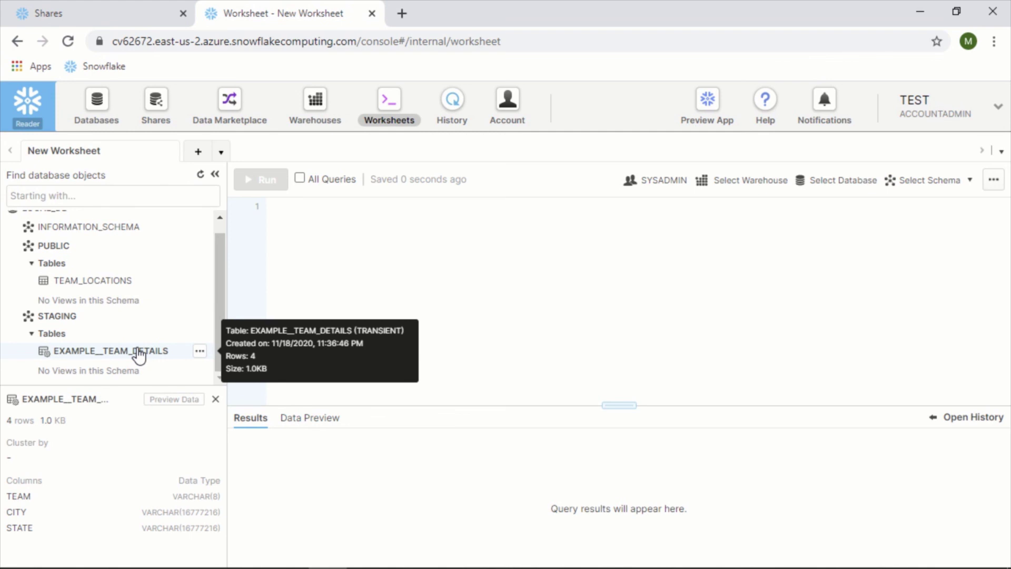